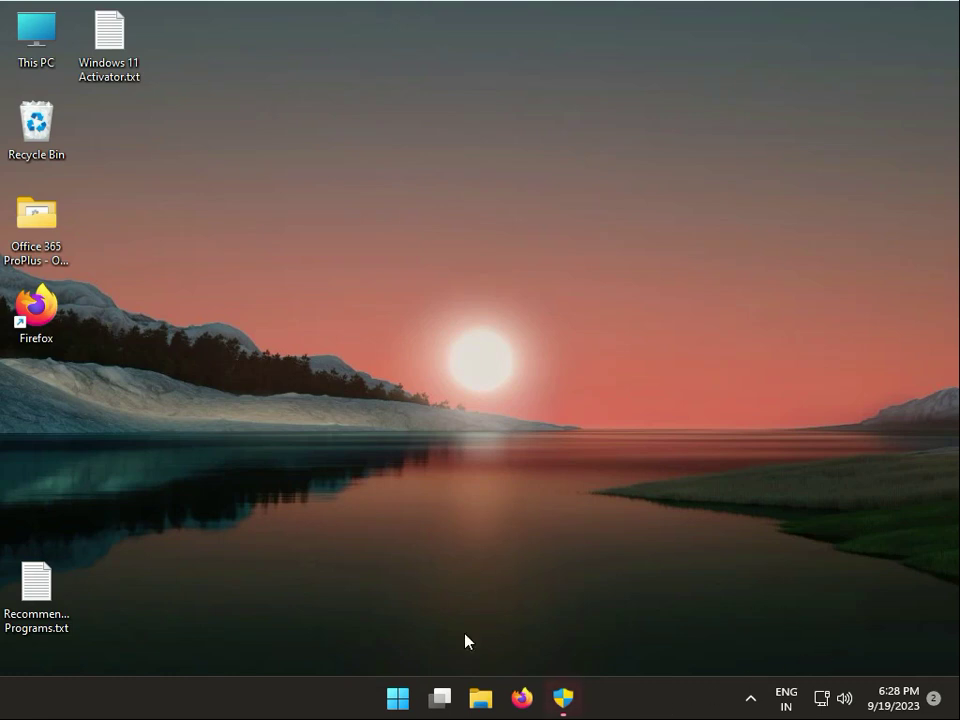
- Search Google for "lusrmgr.exe download windows 11" and minimize the browser window
click(568, 700)
click(401, 508)
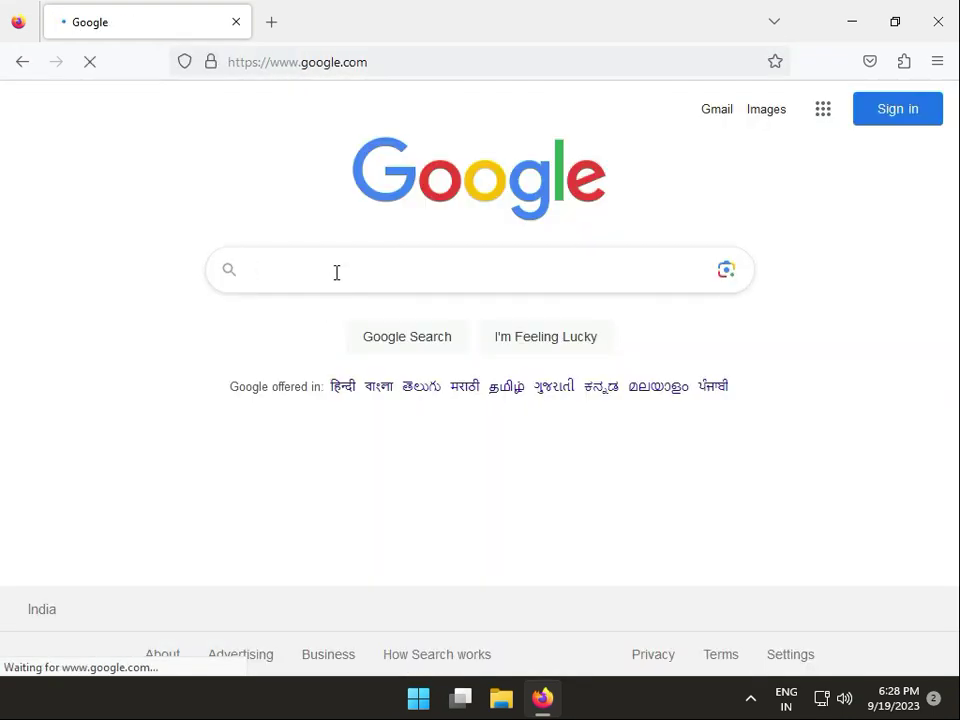
click(336, 272)
text(lu)
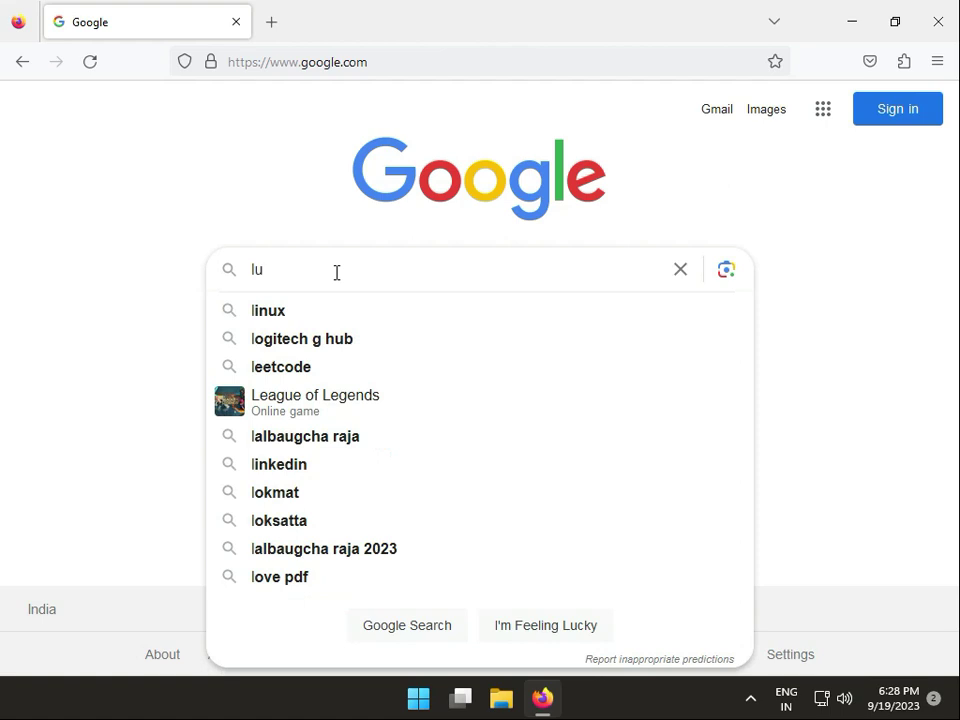
text(sr)
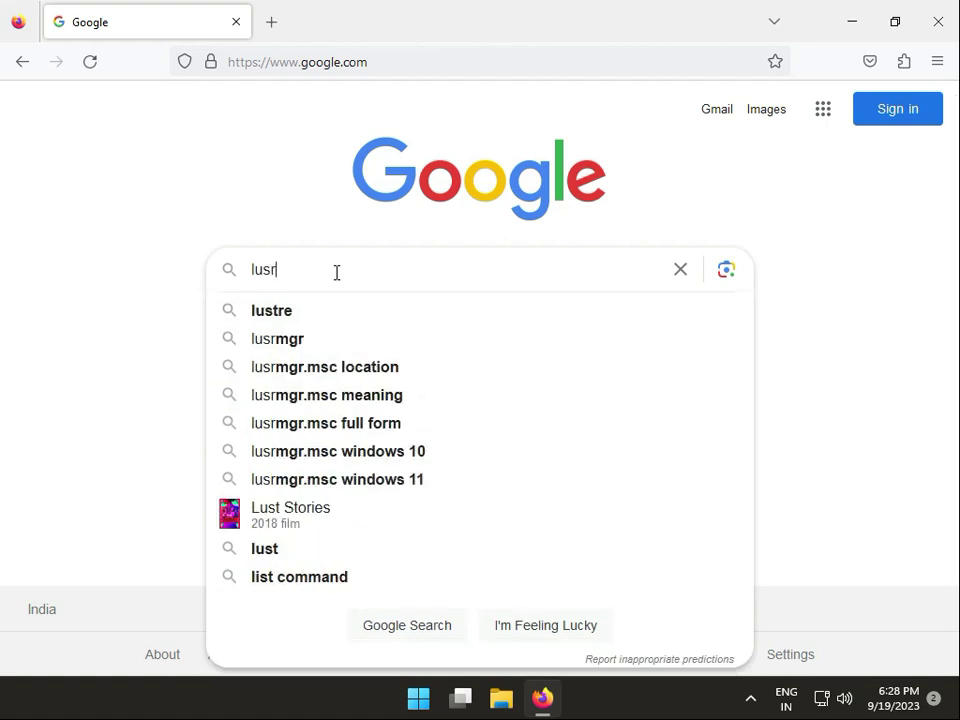
text(mgr)
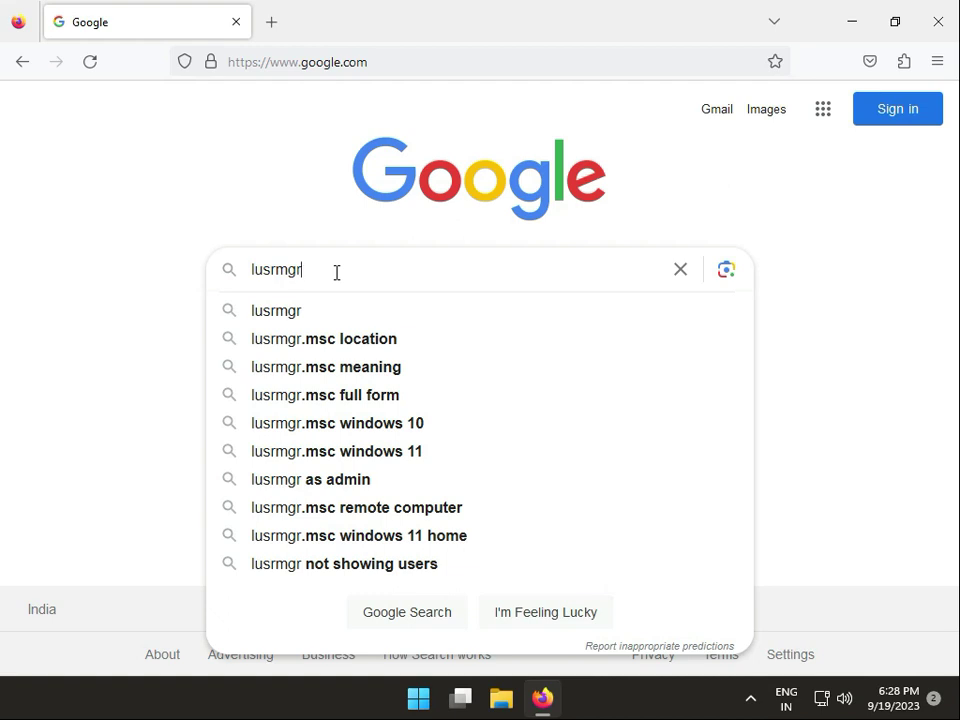
text(.exe)
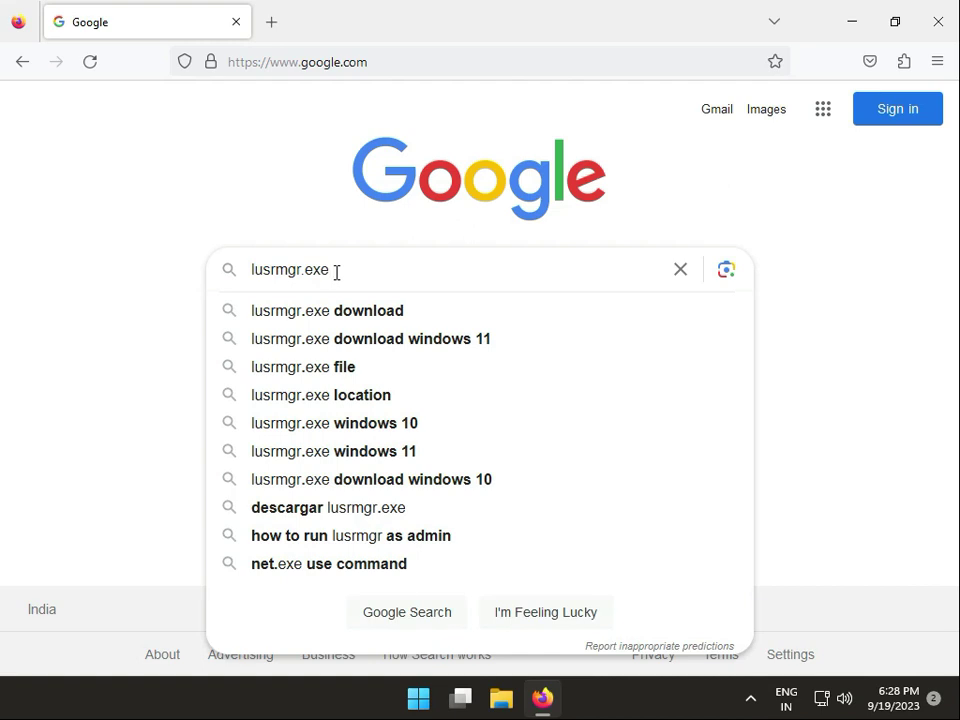
key(Down)
key(Down)
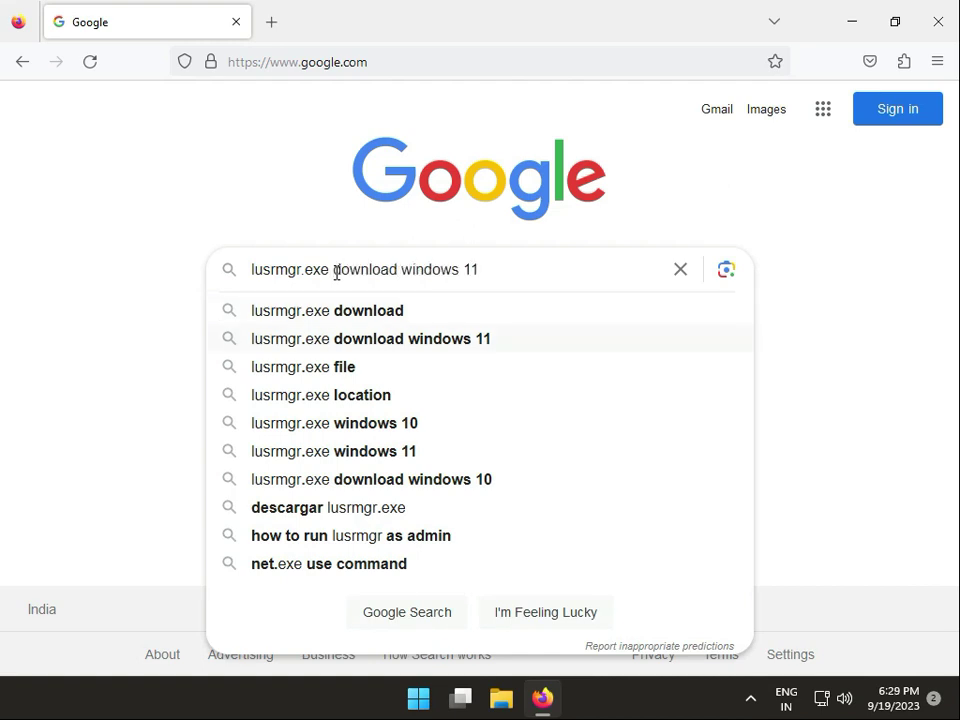
key(Return)
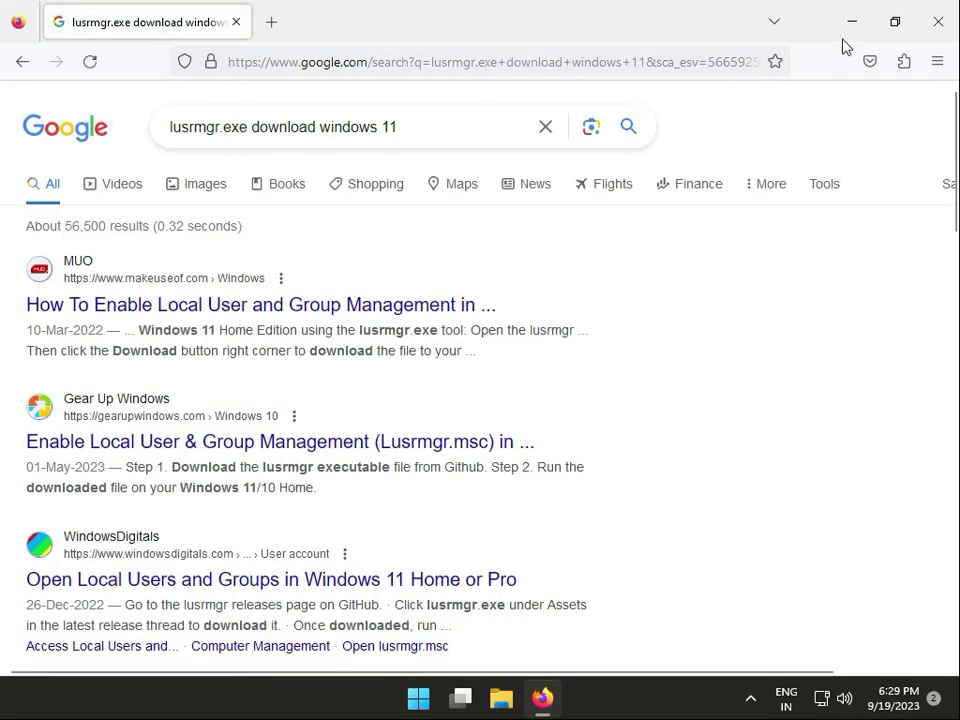
click(857, 28)
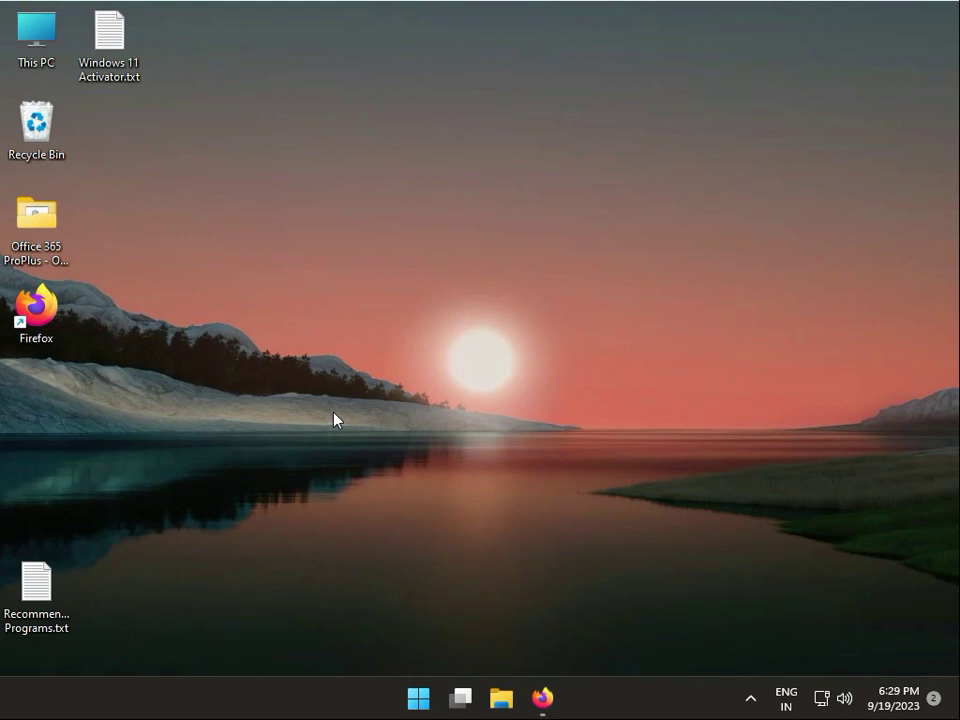
- Check the installed Windows edition in the properties of This PC and close the Settings window
right_click(44, 38)
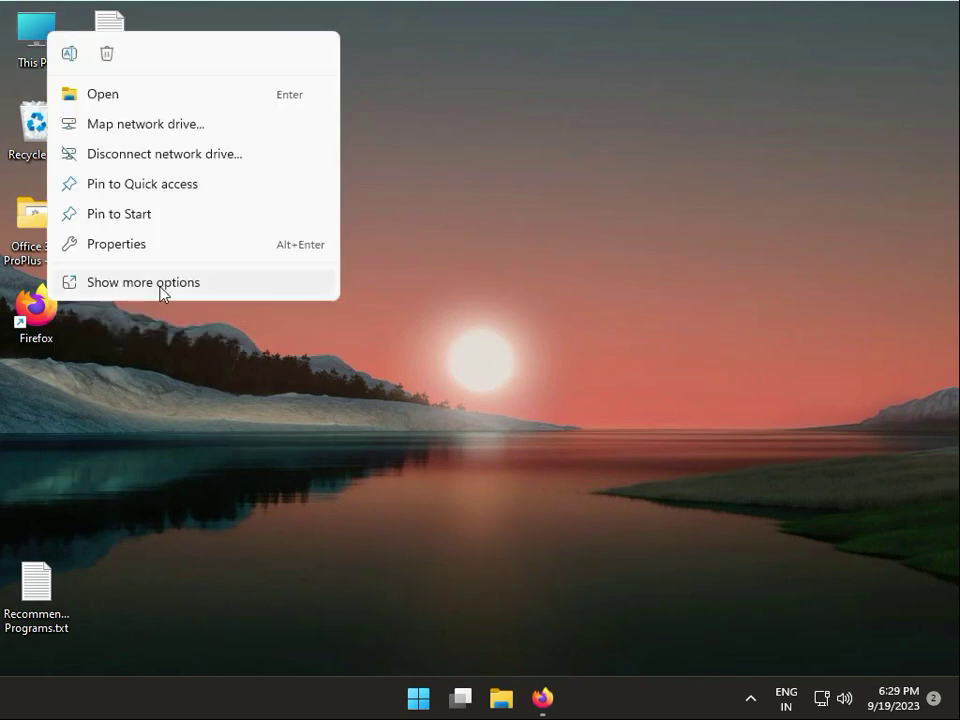
click(162, 291)
click(246, 505)
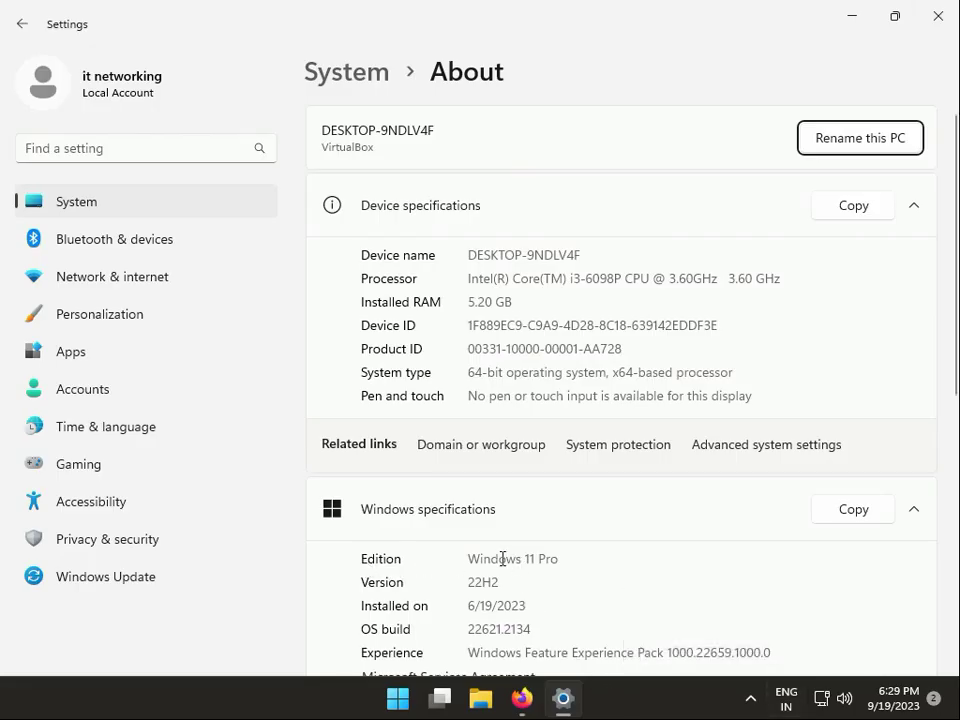
drag(556, 559, 468, 557)
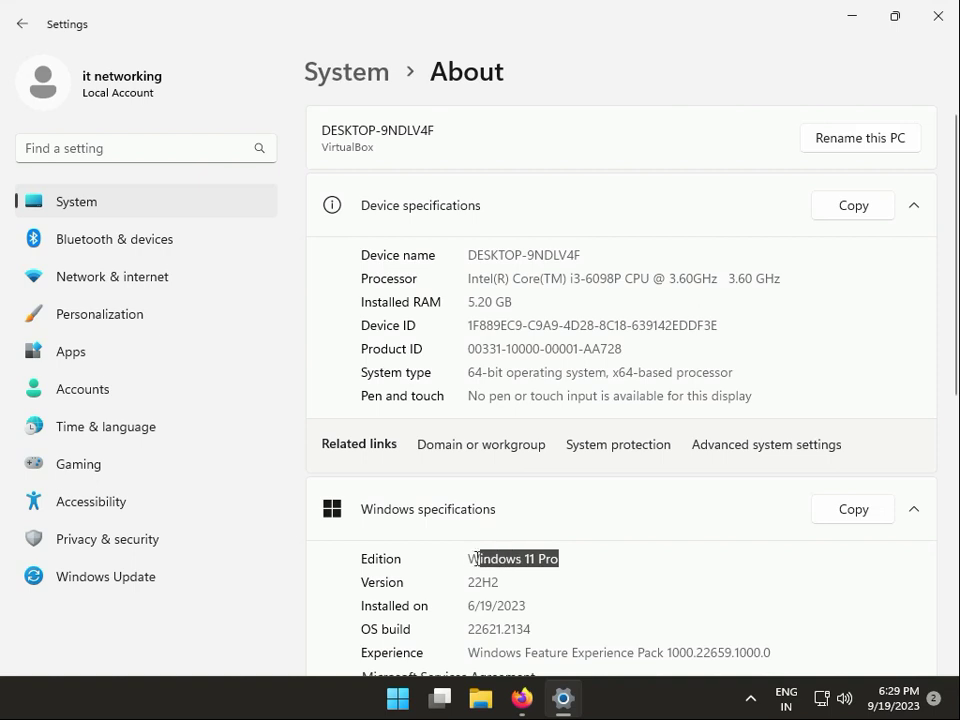
click(541, 563)
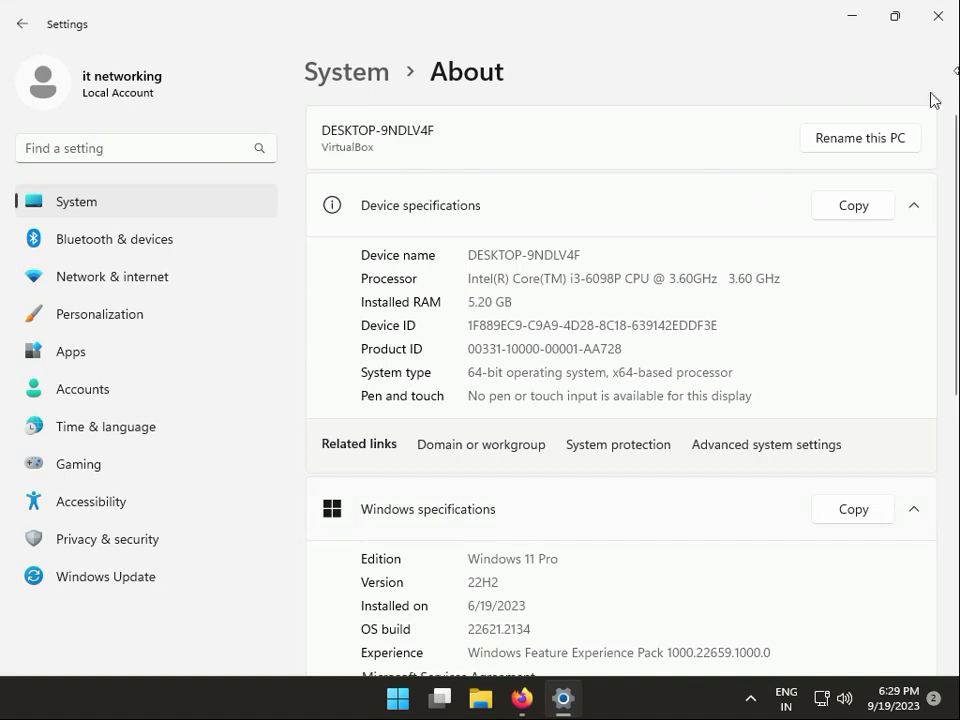
click(938, 17)
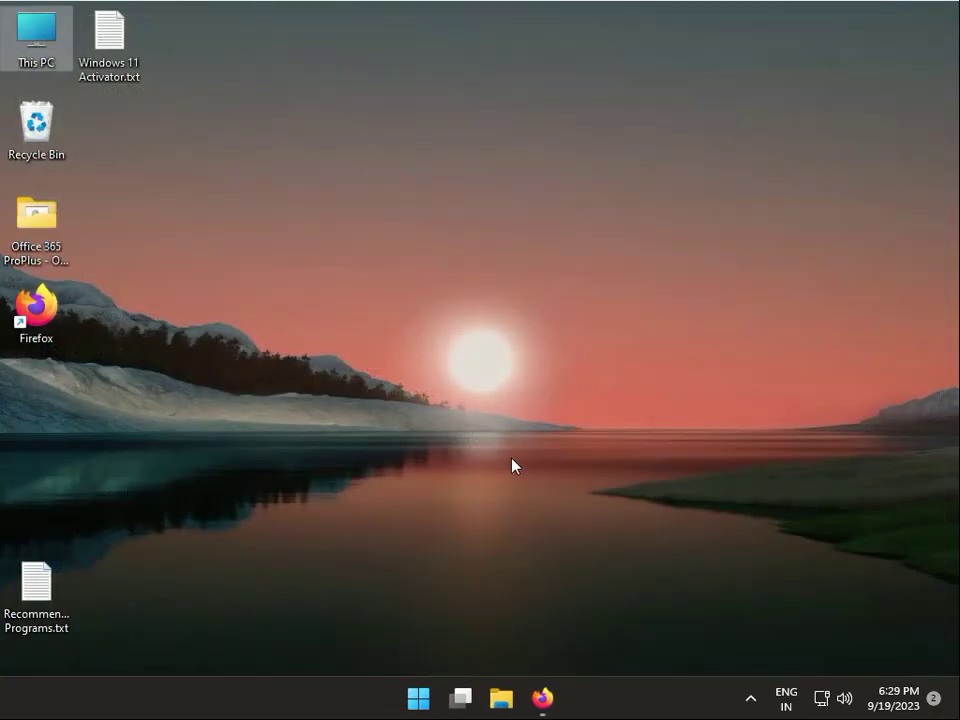
- Close the Firefox window and open the User Accounts dialog by running netplwiz
click(542, 698)
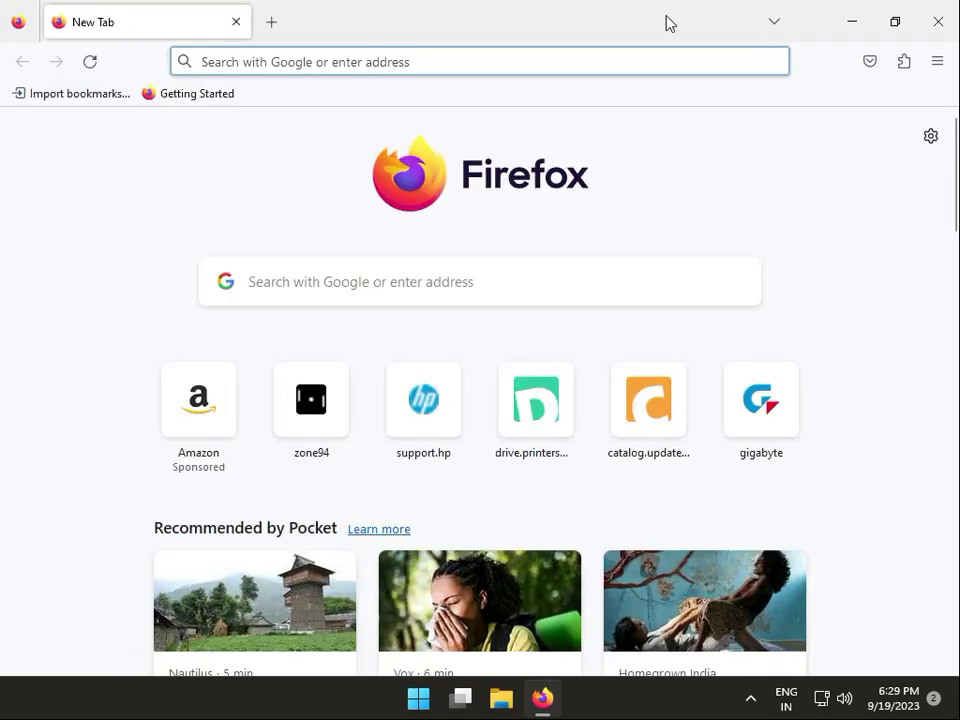
click(938, 21)
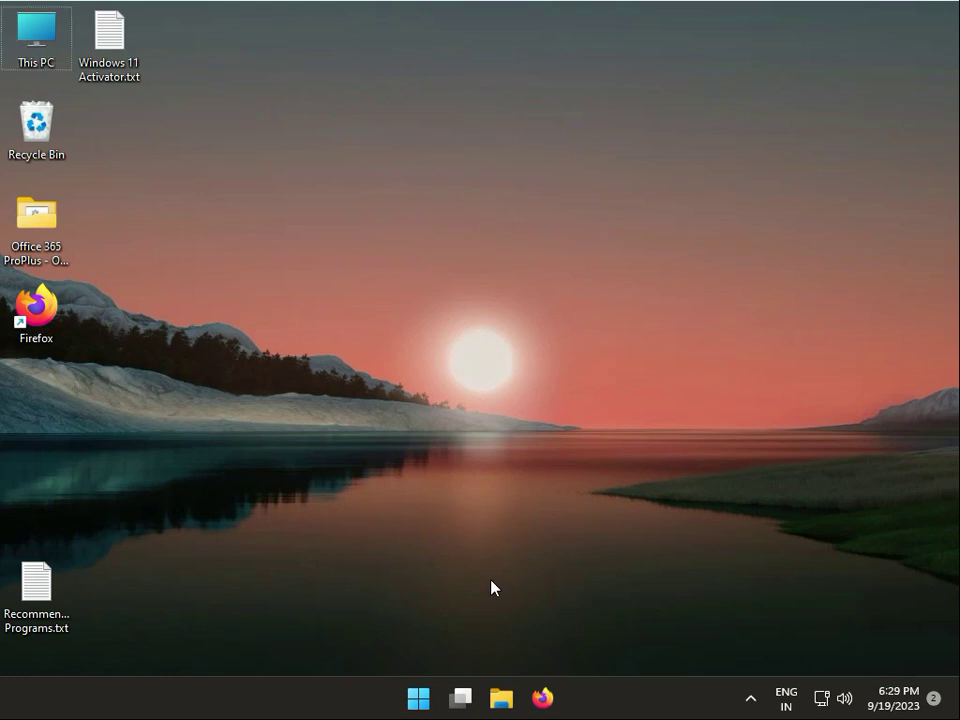
key(super+r)
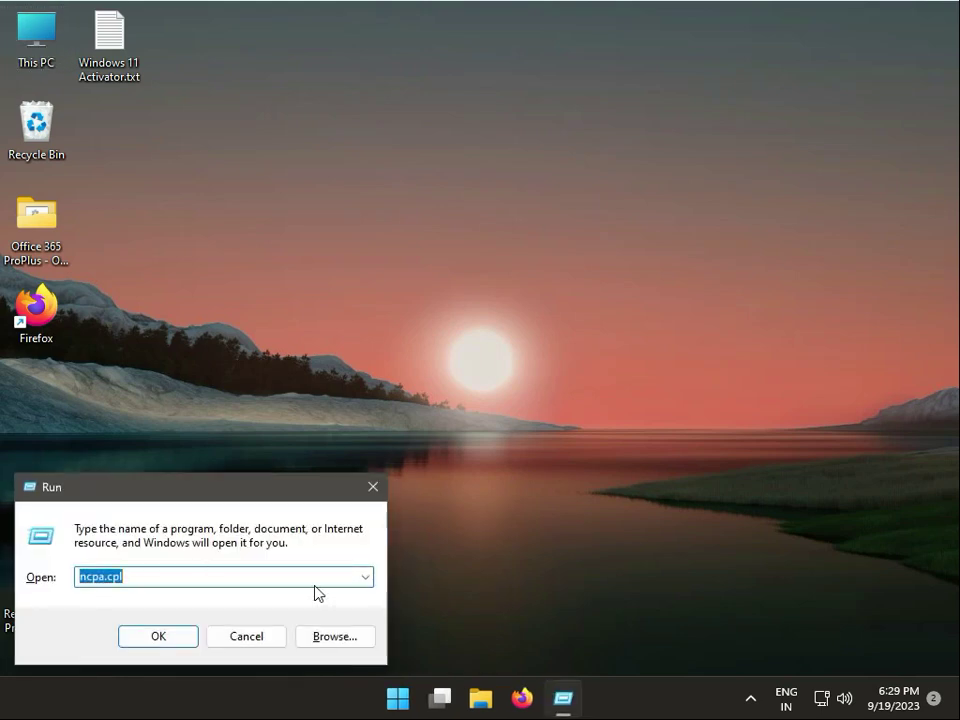
text(ne)
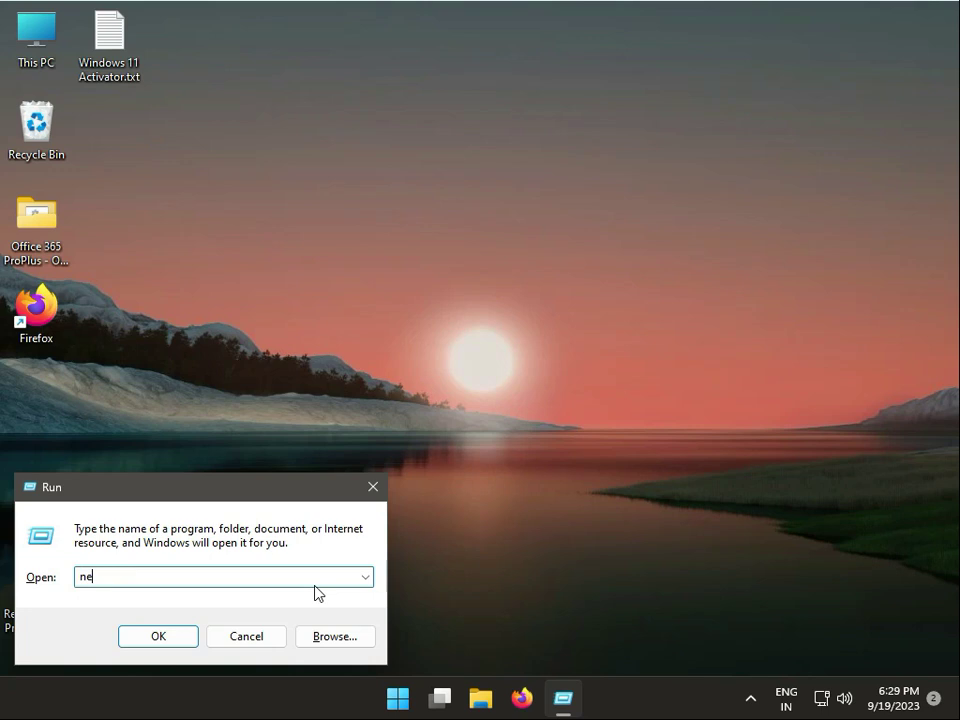
text(tplwiz)
key(Return)
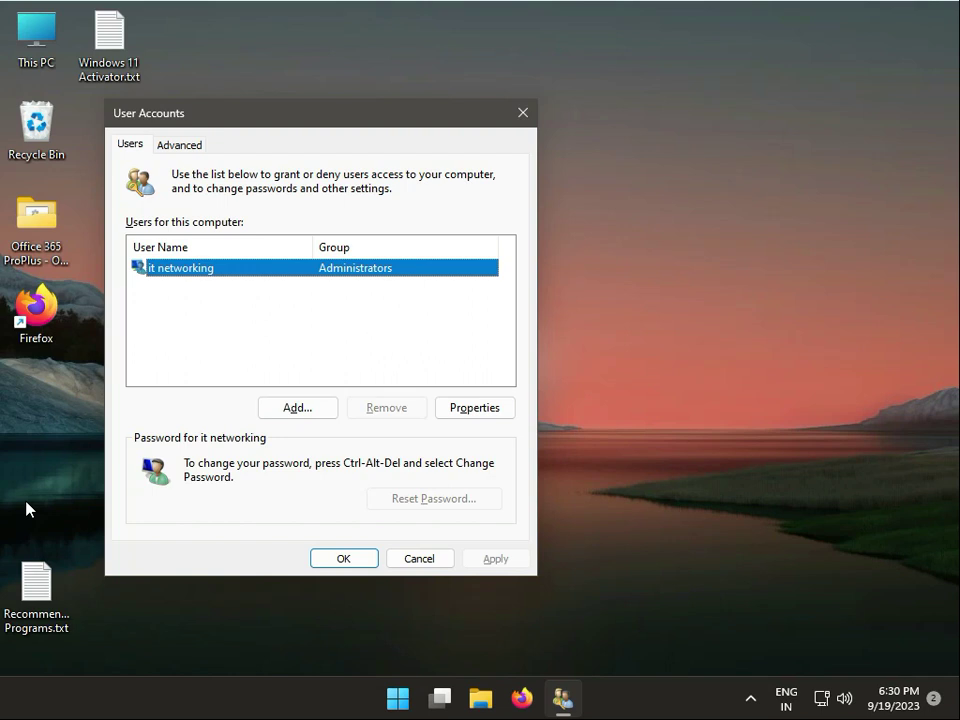
- View the sign-in form for adding a new user, cancel it and close the User Accounts dialog
click(290, 410)
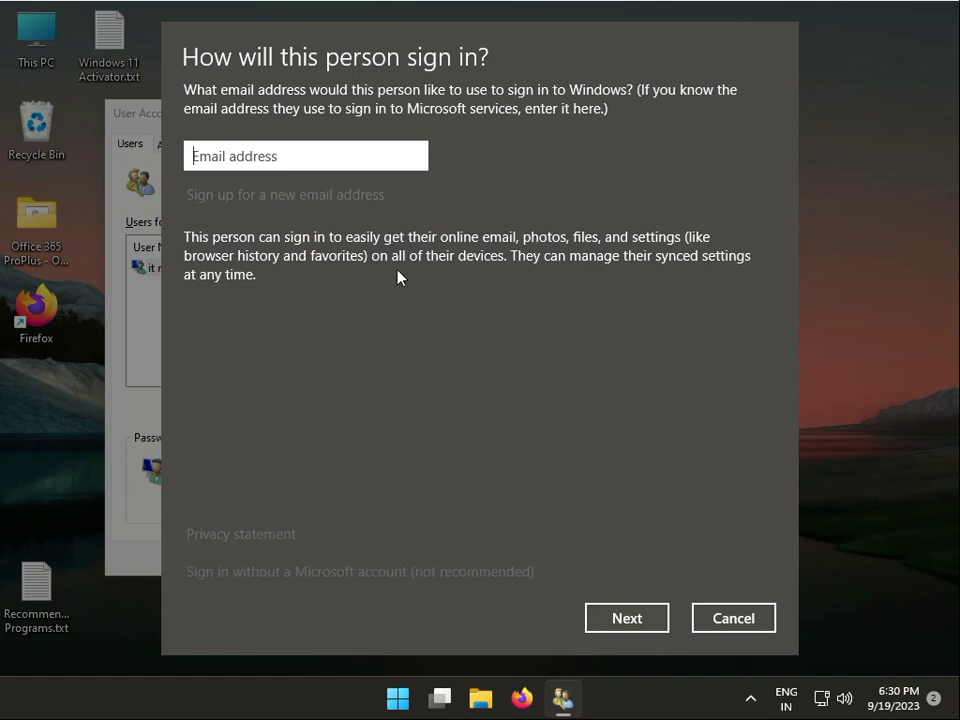
click(718, 619)
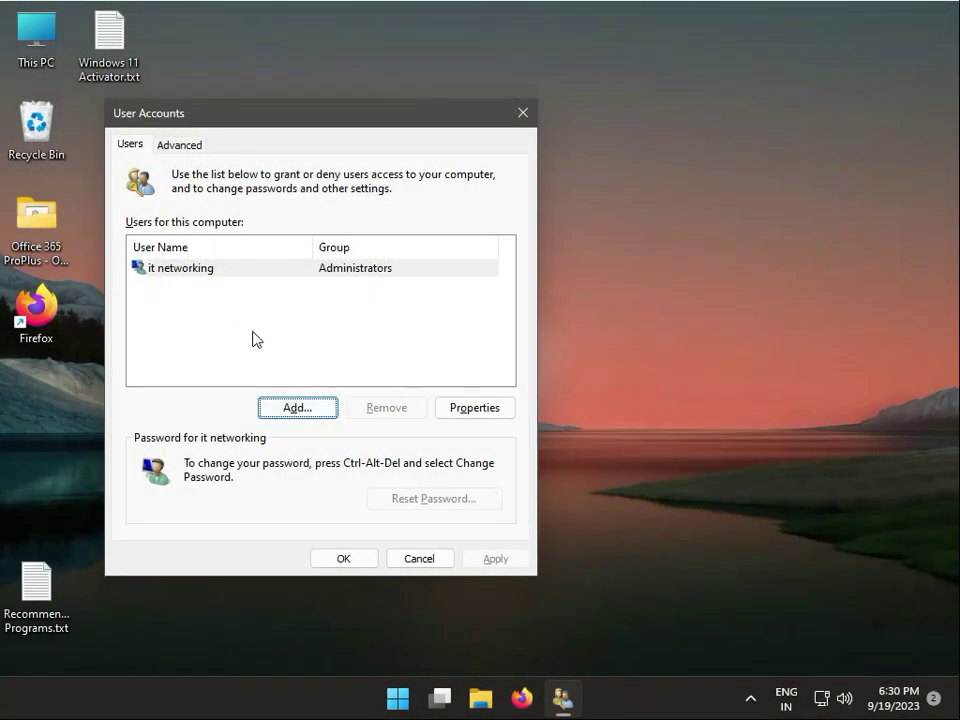
click(356, 561)
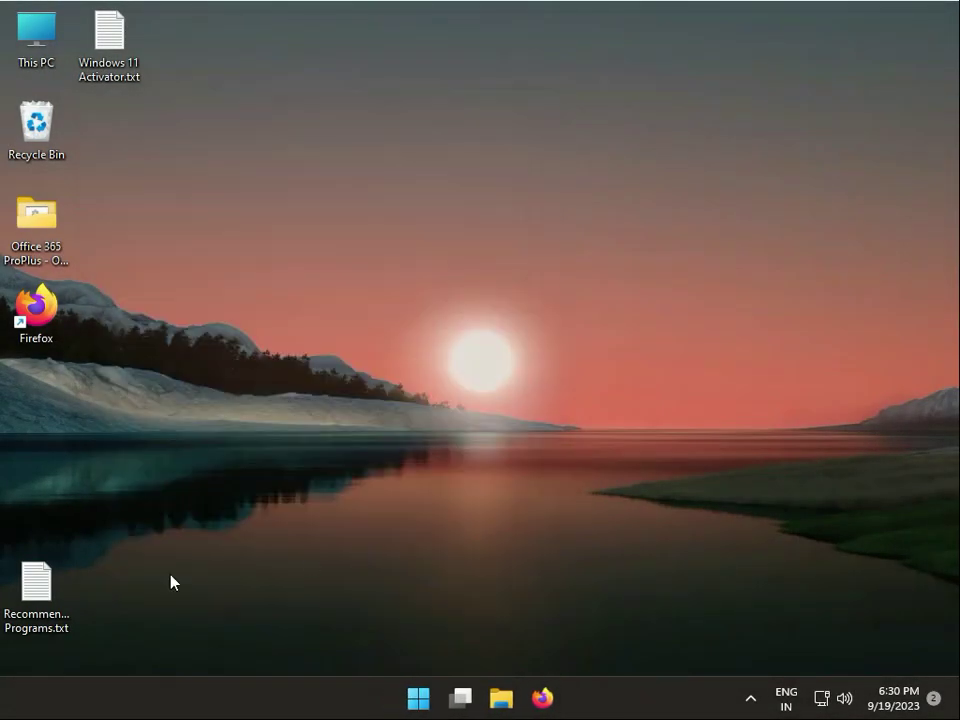
- Check the Windows activation state details in the system settings and close the Settings window
click(421, 705)
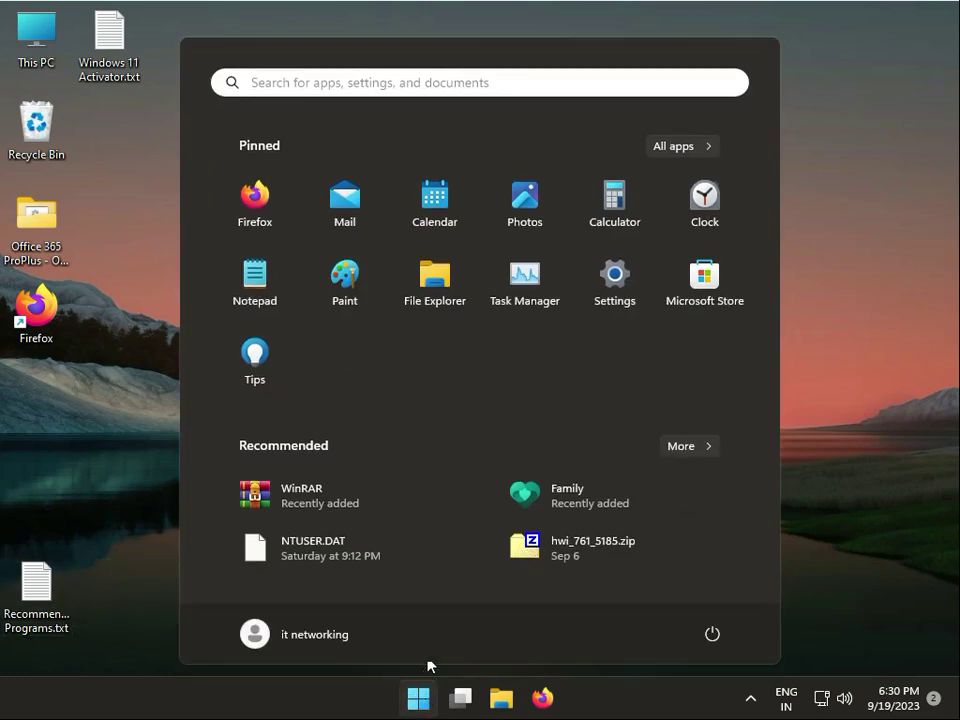
click(615, 292)
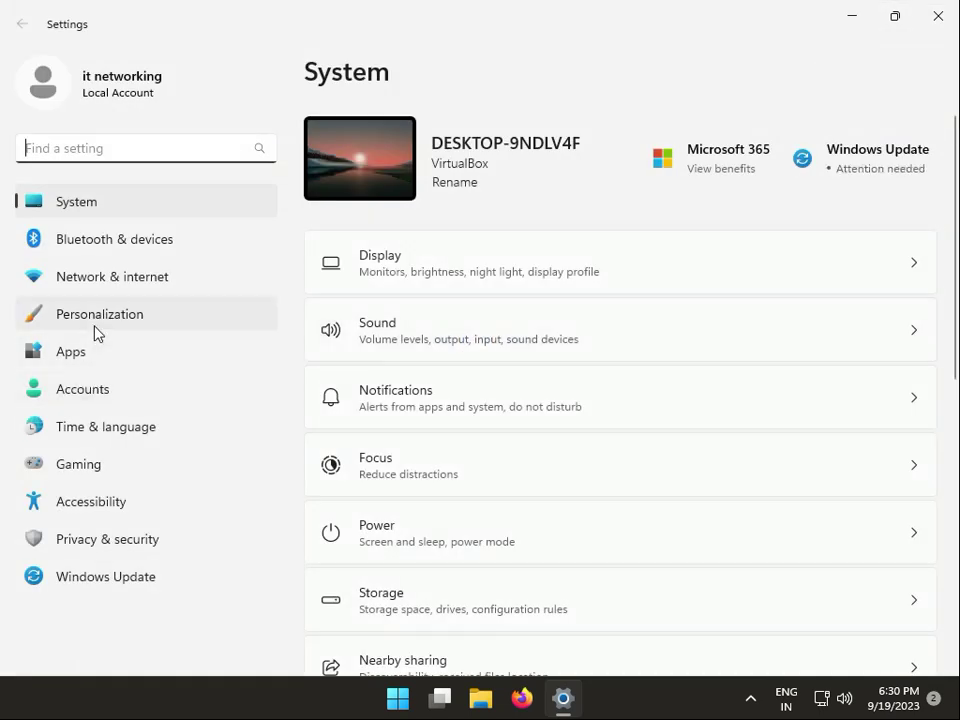
scroll(542, 534, down, 3)
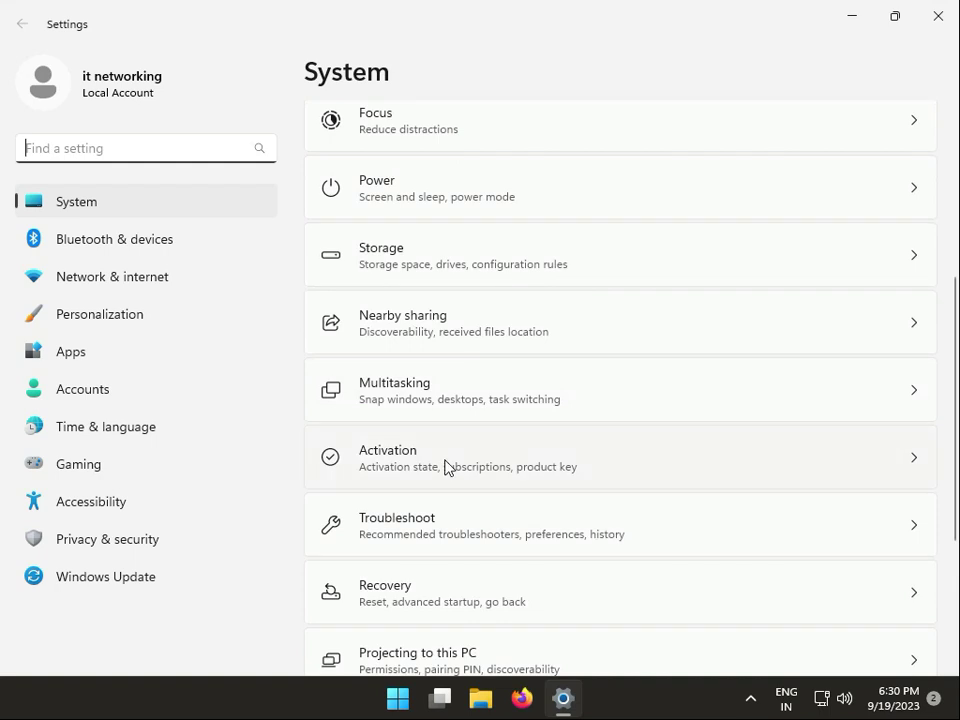
click(445, 466)
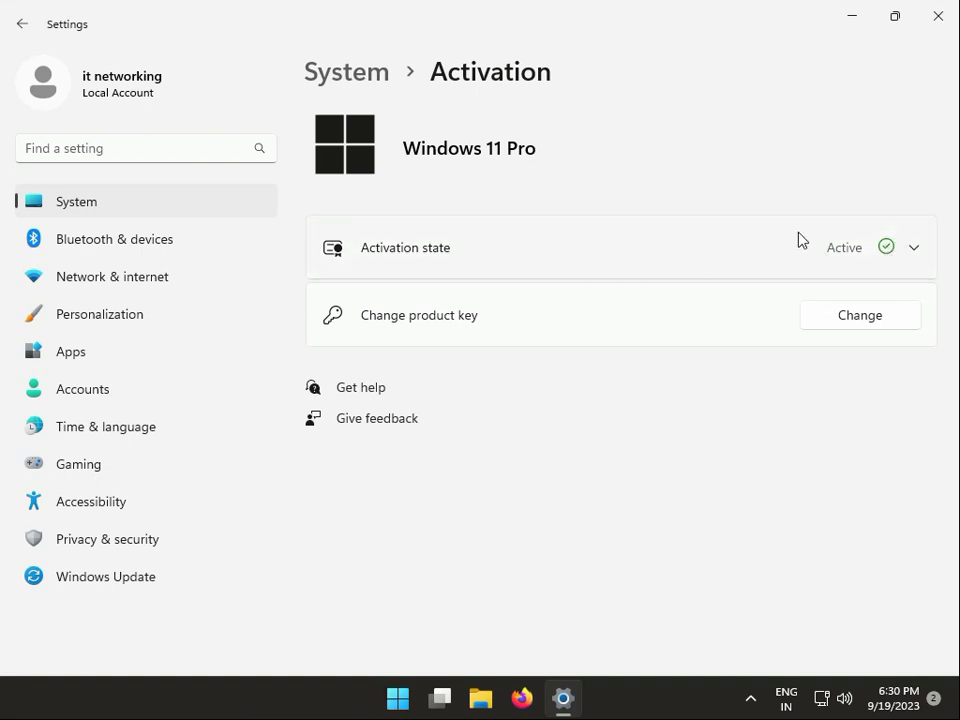
click(912, 249)
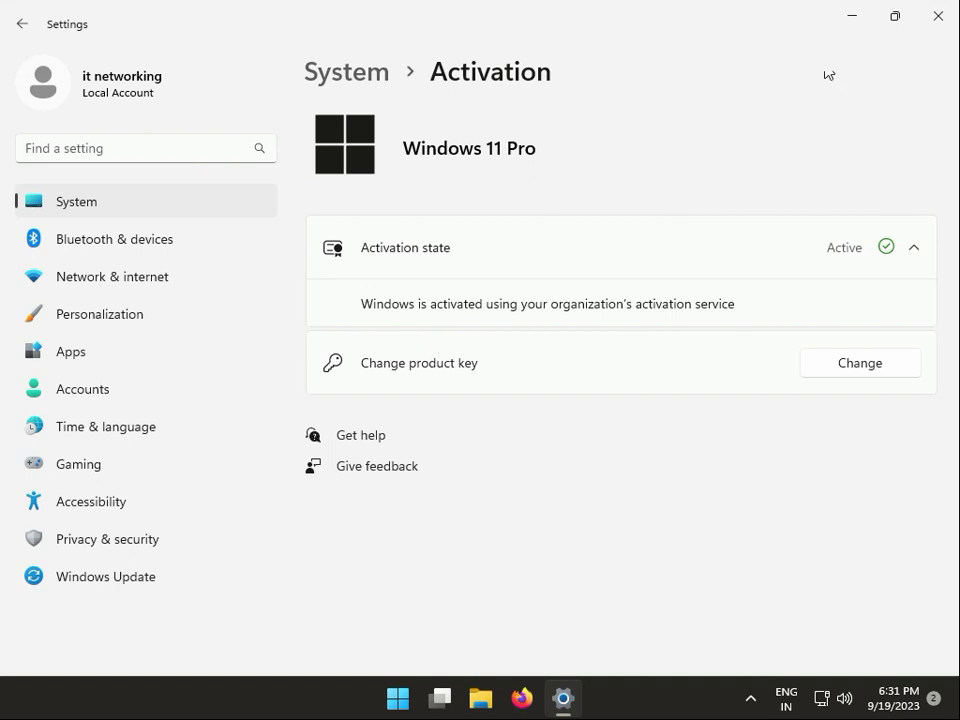
click(937, 18)
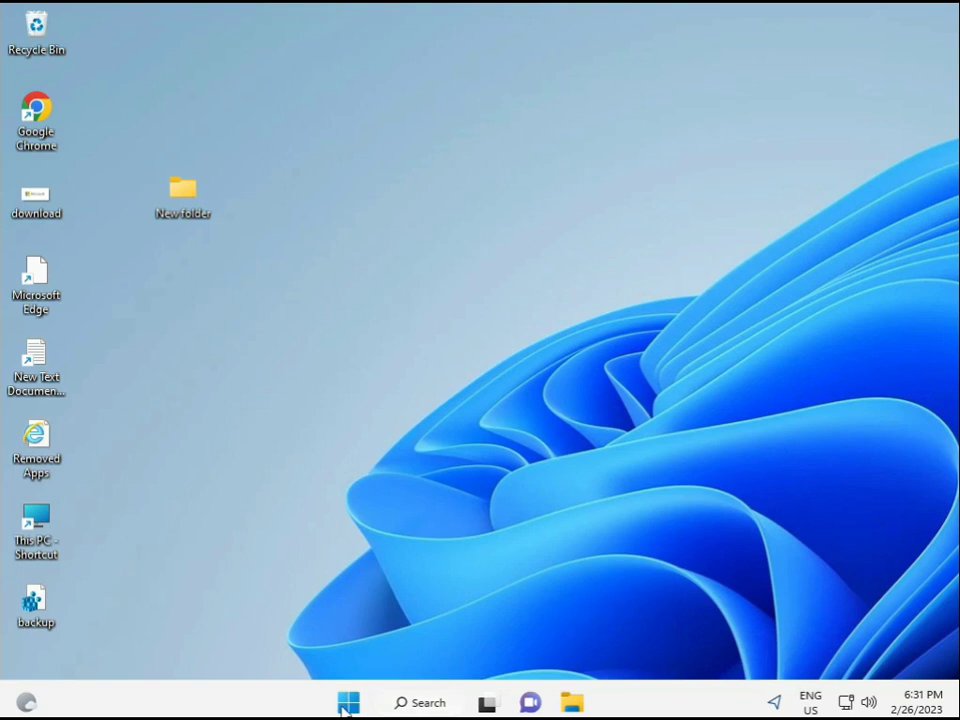
- Search for cmd, run Command Prompt as administrator and allow it to make changes to the device
click(348, 703)
click(392, 705)
text(cmd)
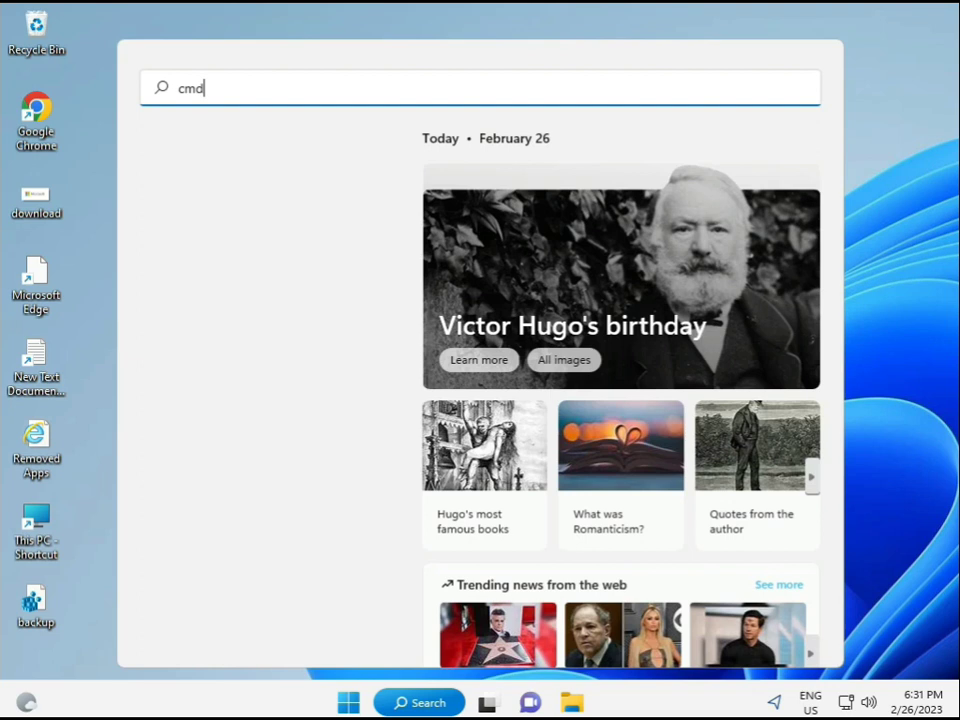
click(212, 235)
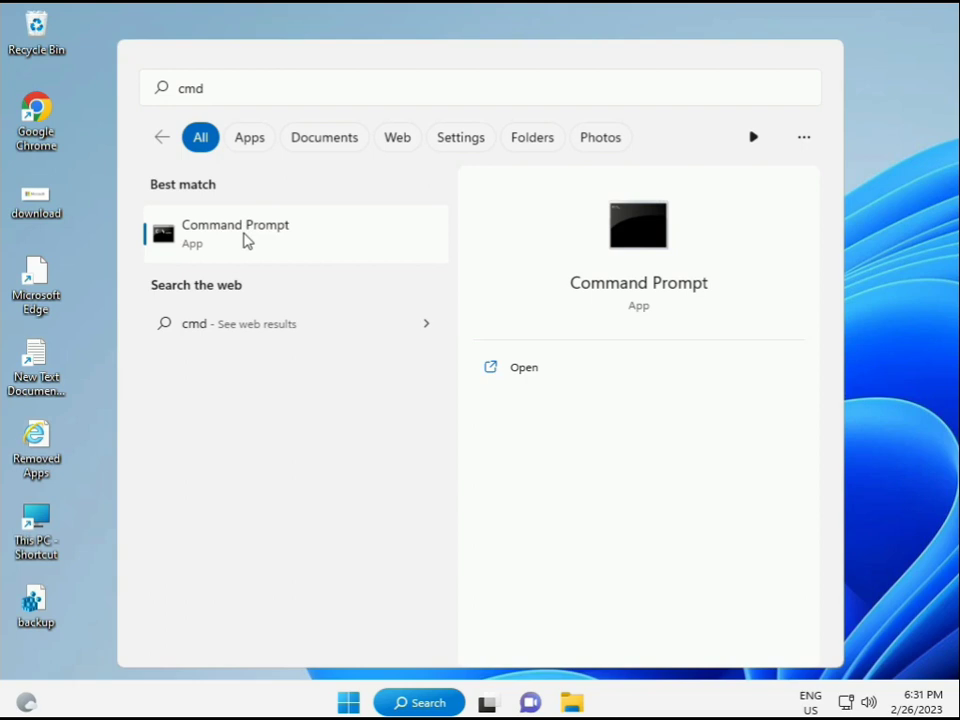
right_click(249, 240)
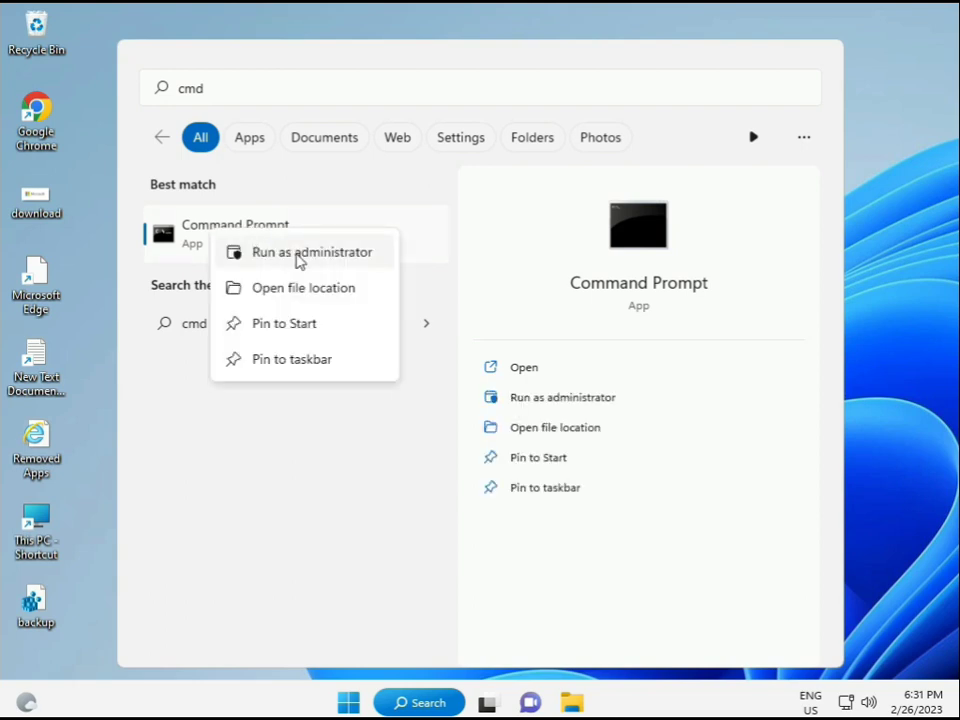
key(Escape)
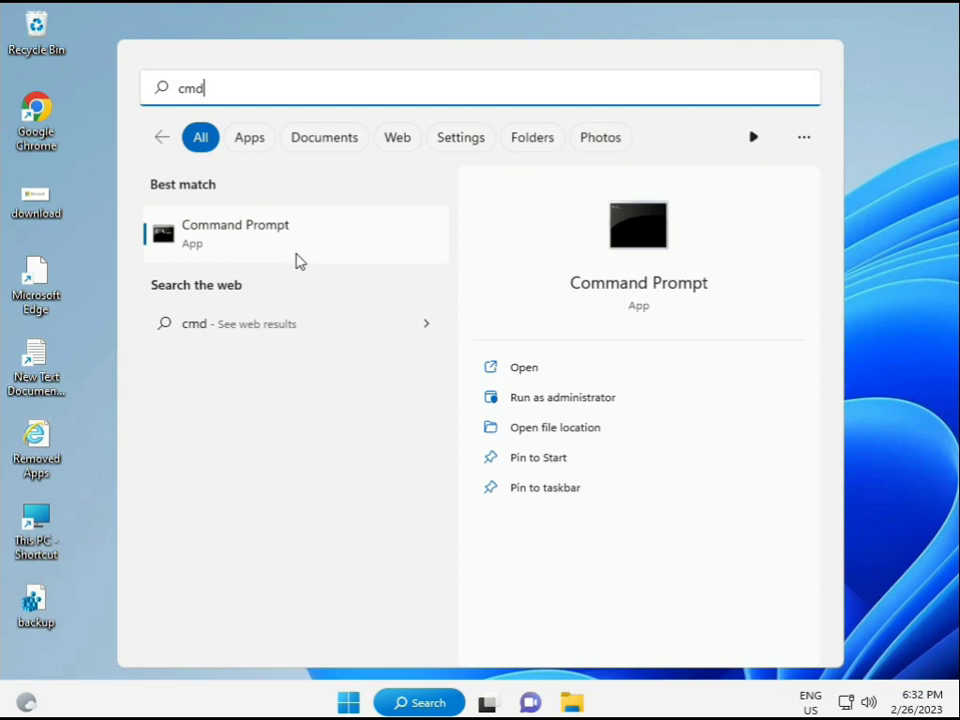
key(ctrl+shift+Return)
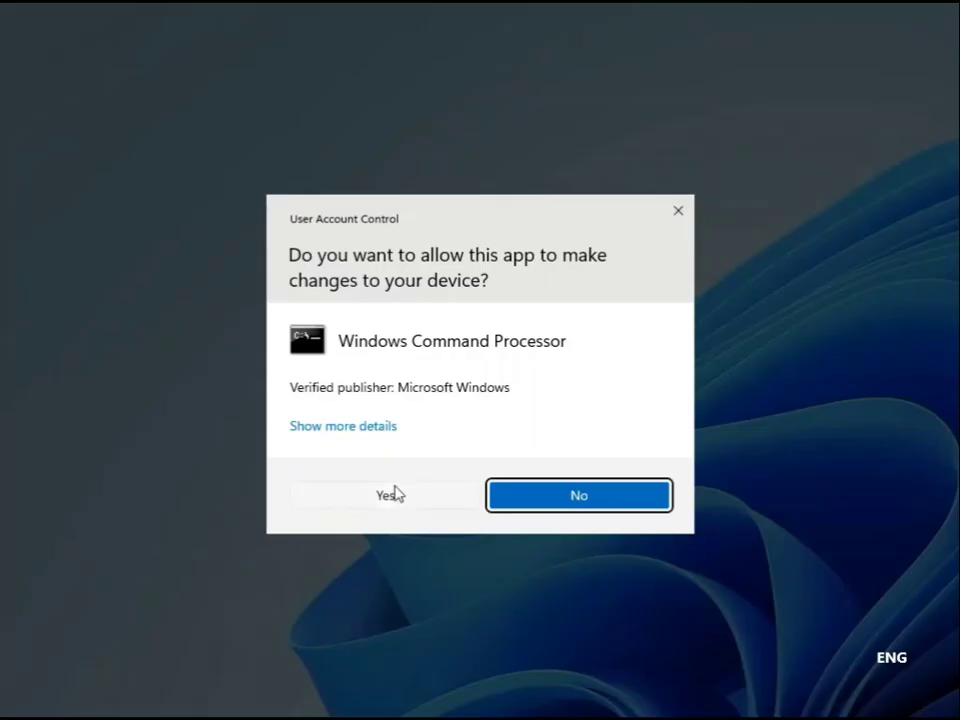
click(391, 494)
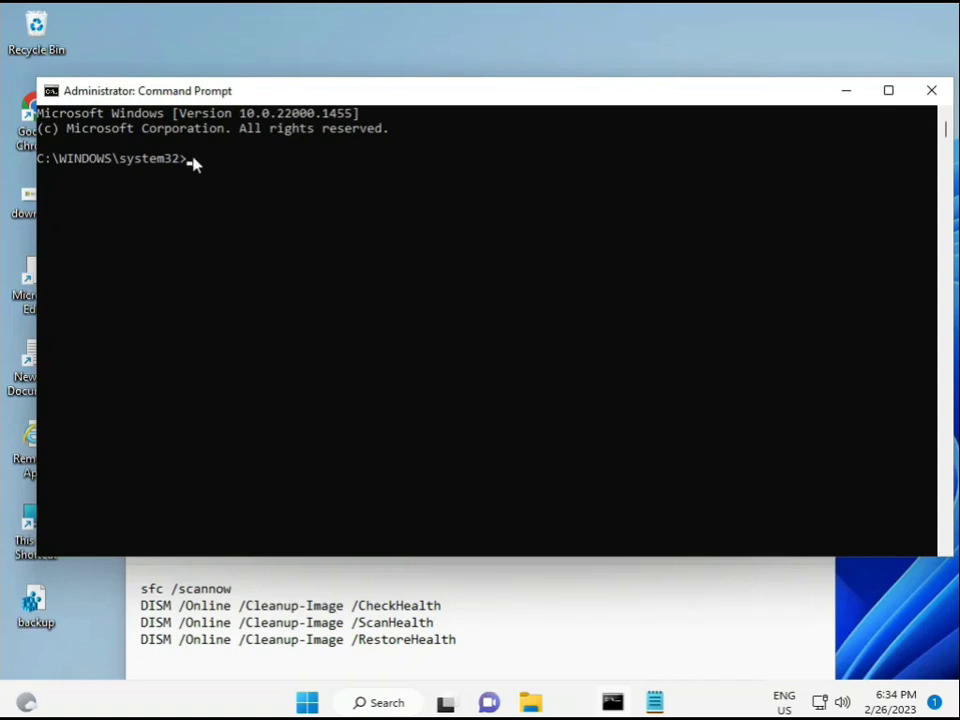
- Run the system file check with the command sfc /scannow
click(248, 214)
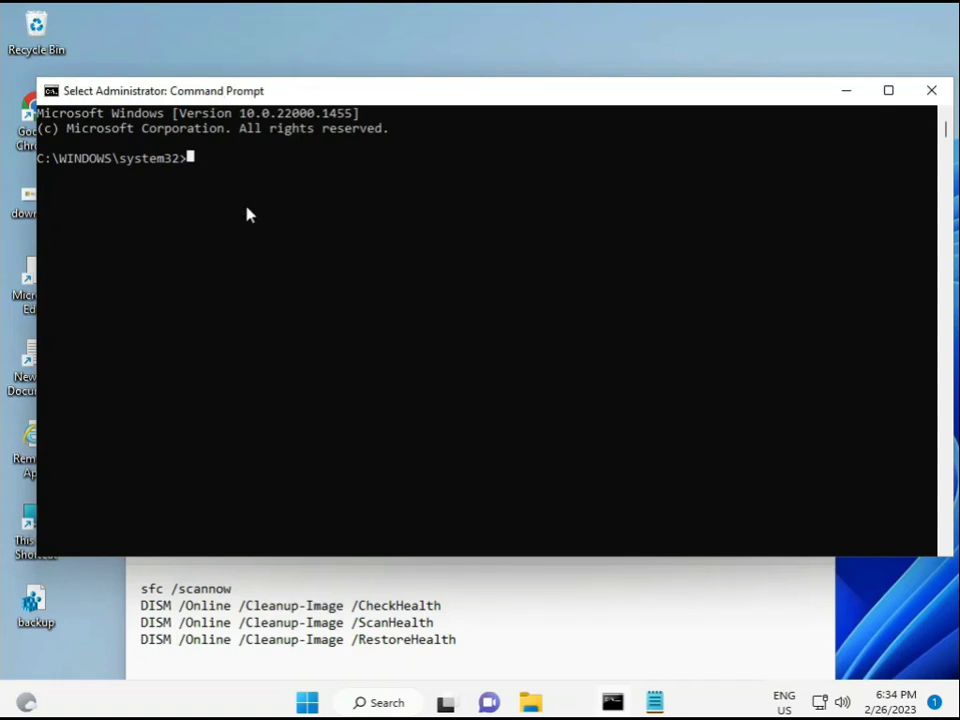
text(sca)
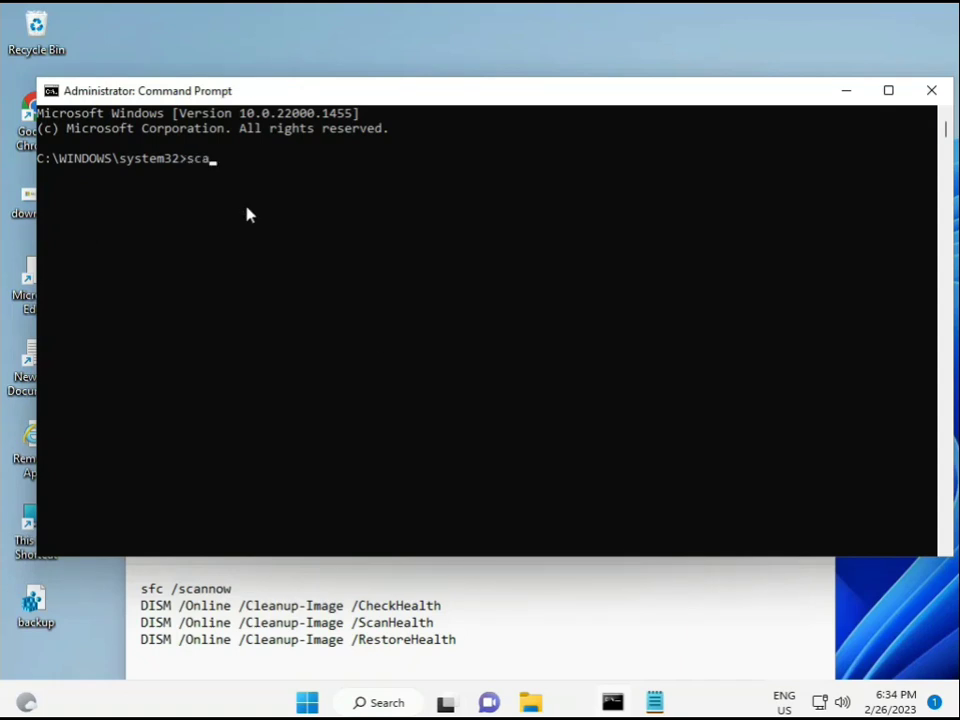
key(BackSpace)
key(BackSpace)
key(BackSpace)
text(sfc /scannow)
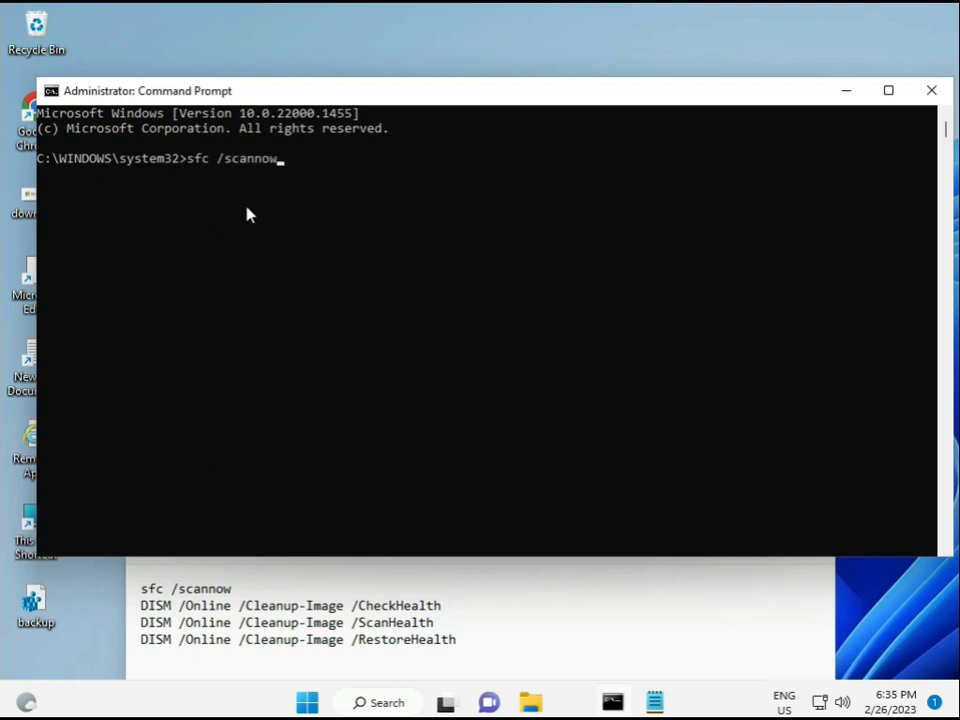
key(Return)
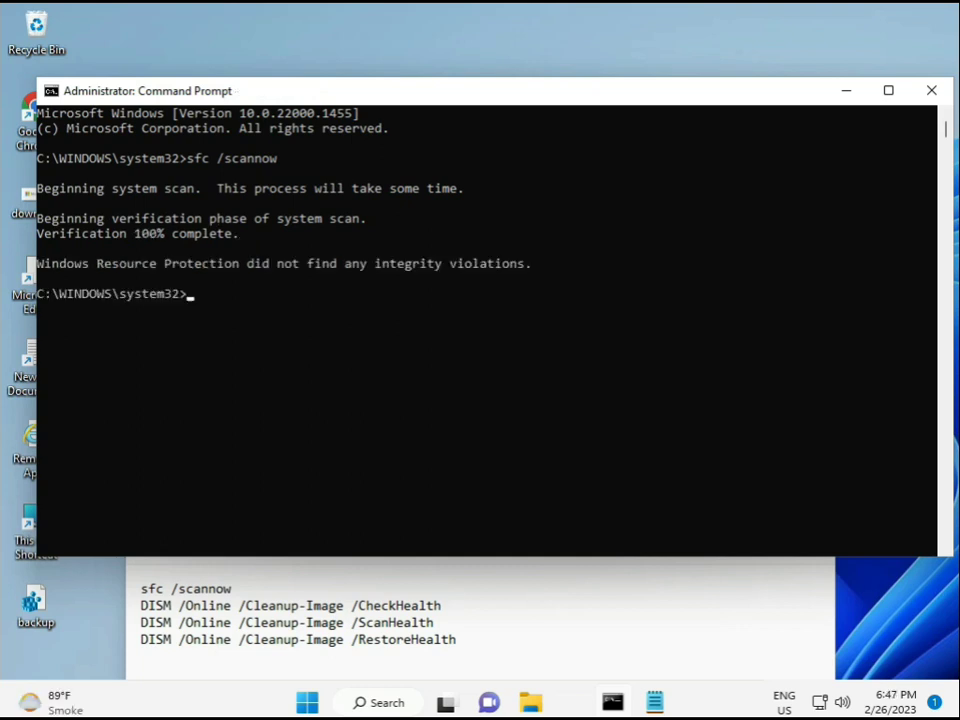
- Copy the command DISM /Online /Cleanup-Image /CheckHealth from the Notepad document and run it in Command Prompt
drag(143, 604, 450, 606)
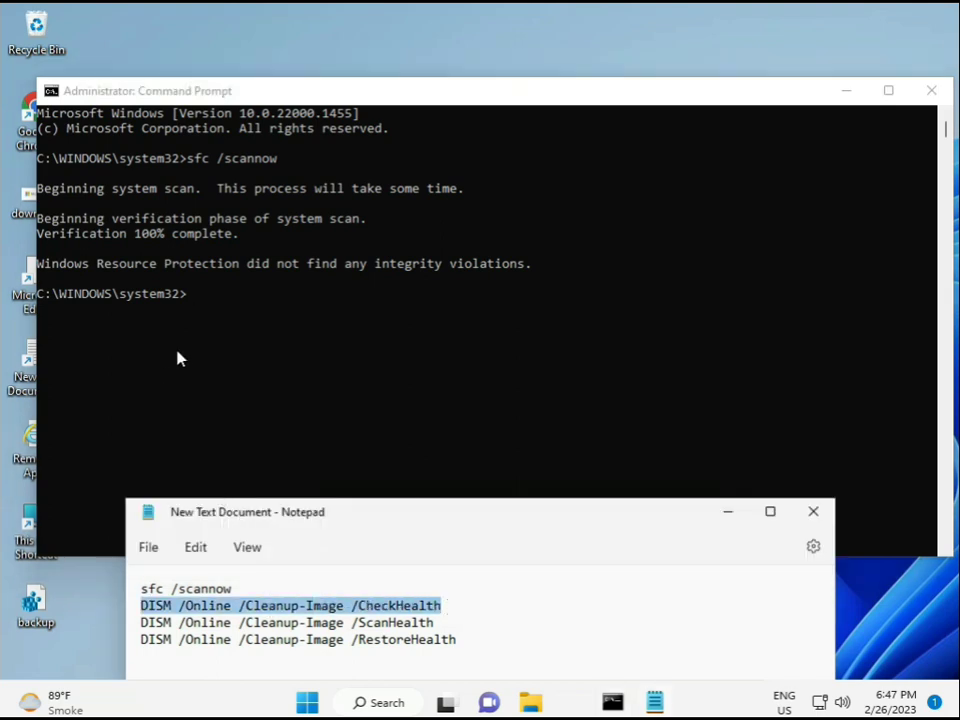
right_click(256, 606)
click(300, 312)
click(194, 301)
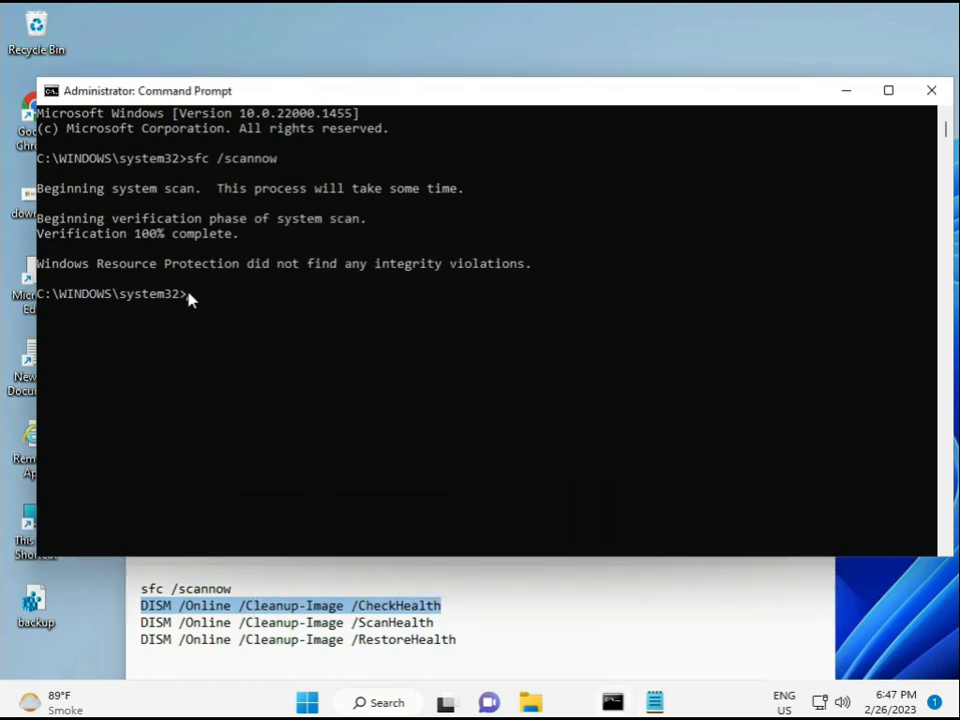
right_click(76, 91)
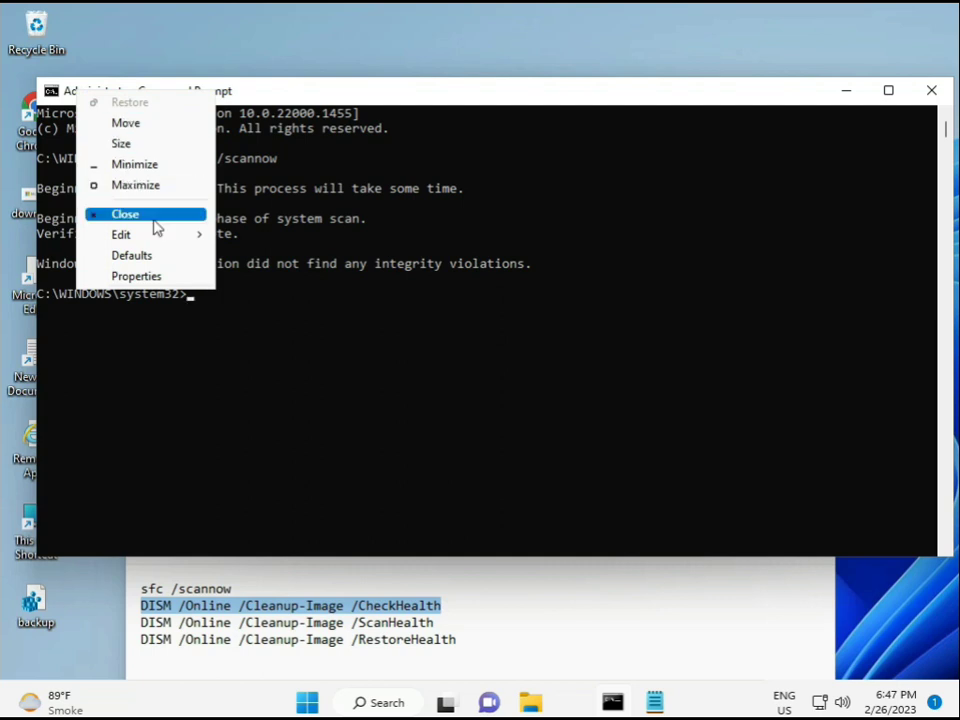
mouse_move(165, 236)
click(257, 276)
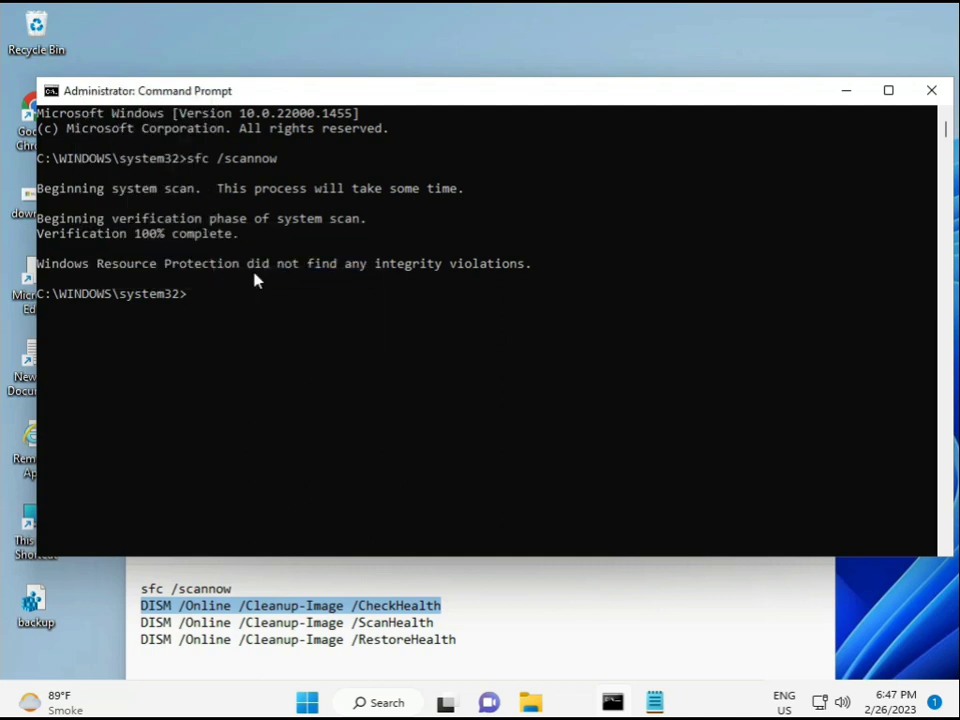
click(190, 295)
key(Escape)
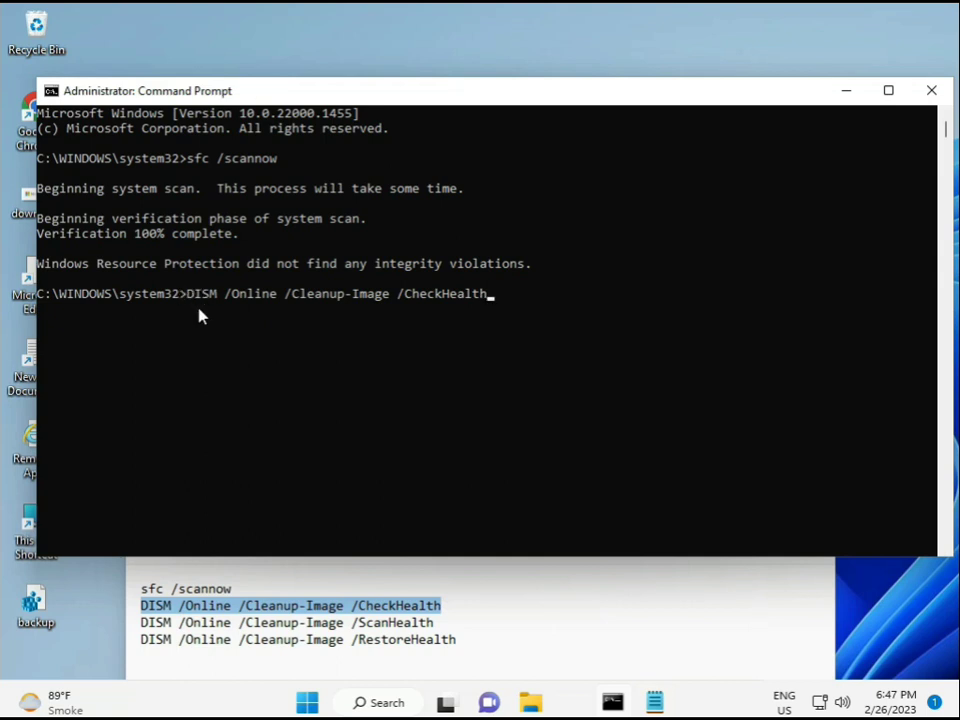
key(Return)
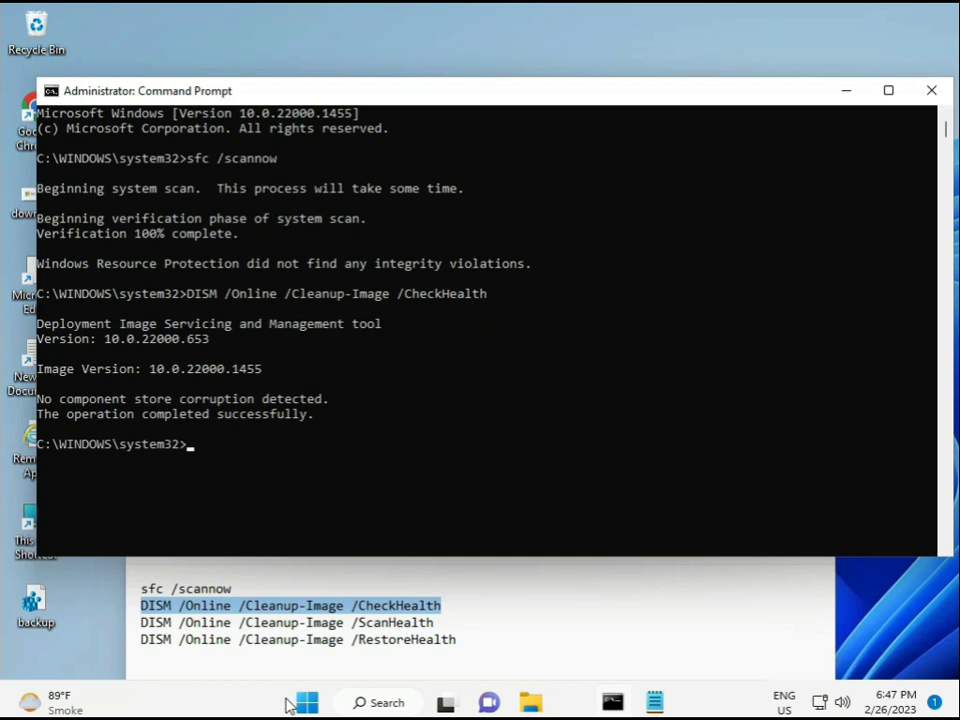
- Copy the command DISM /Online /Cleanup-Image /ScanHealth from Notepad, run it in Command Prompt and review its completion message
click(133, 628)
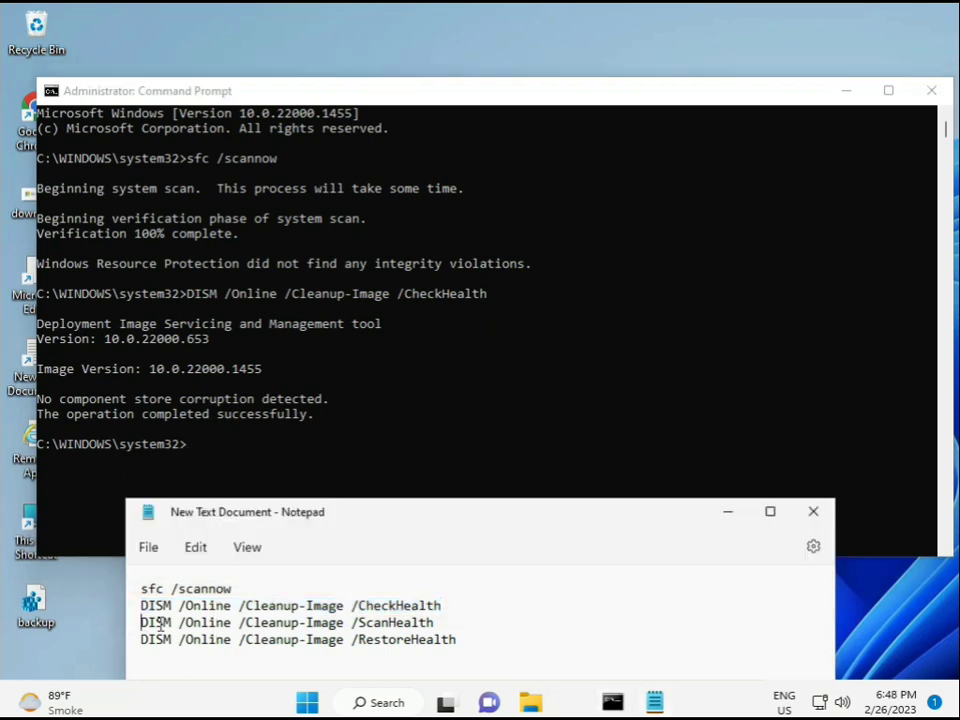
shift+click(456, 623)
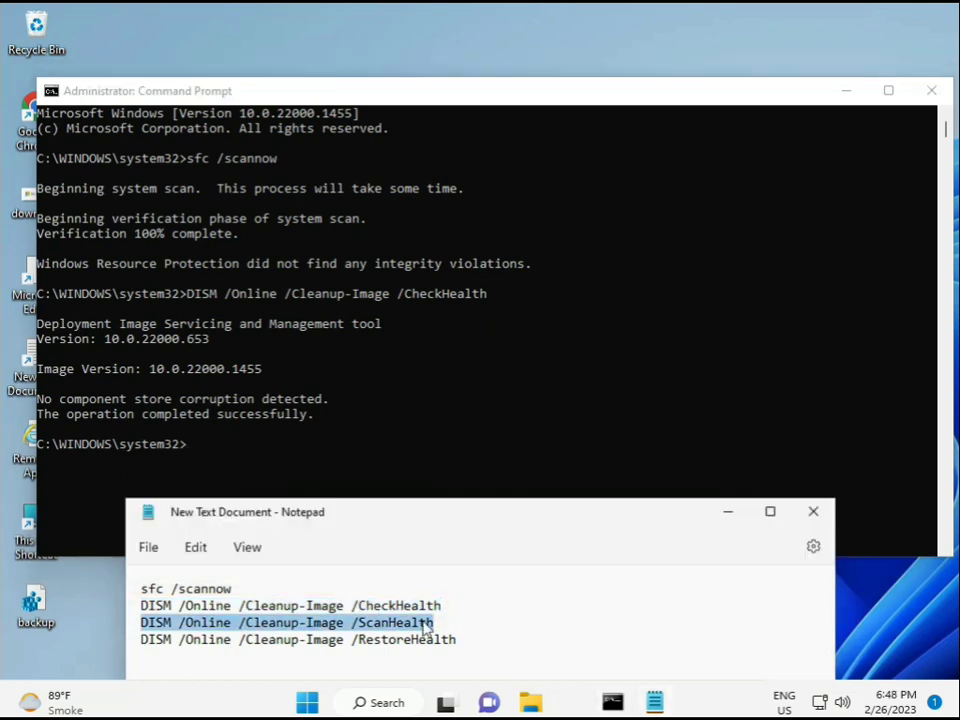
right_click(426, 625)
click(467, 358)
click(226, 458)
click(194, 453)
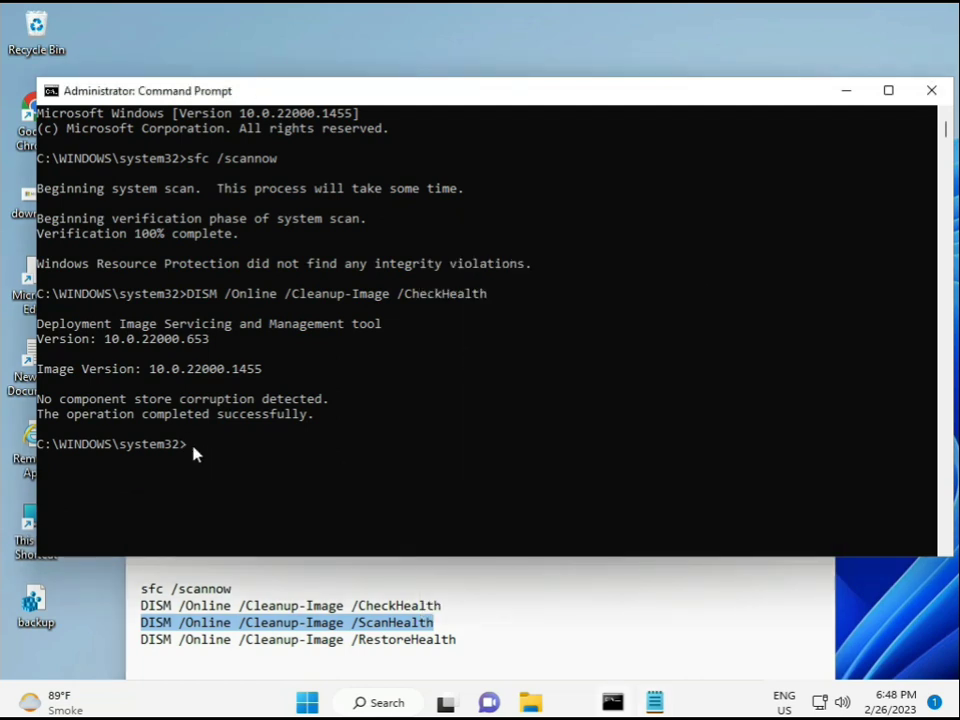
right_click(194, 453)
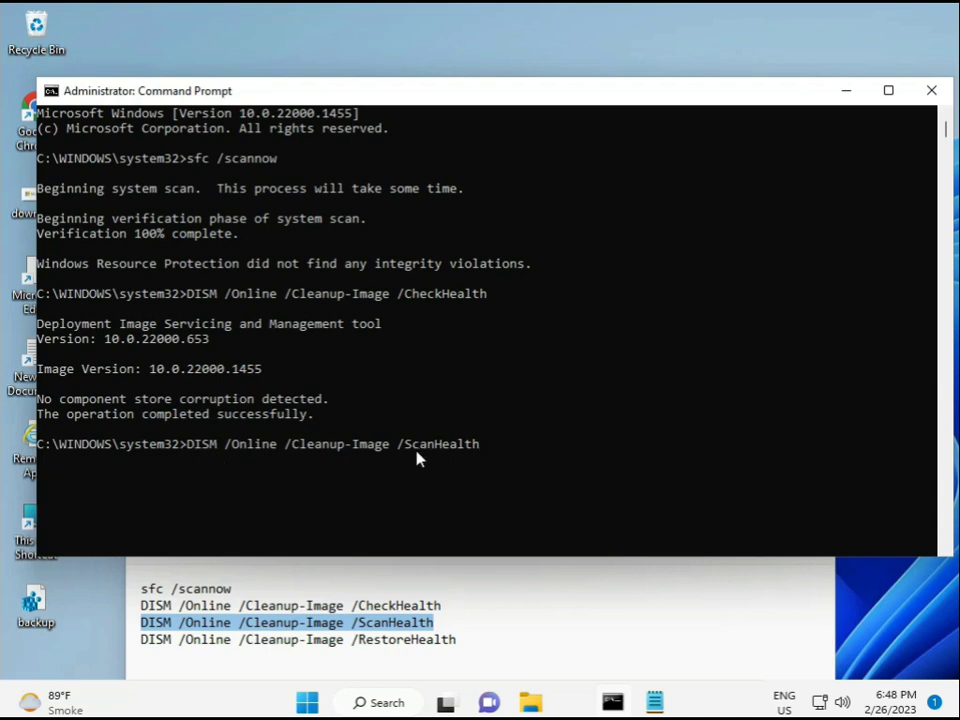
key(Return)
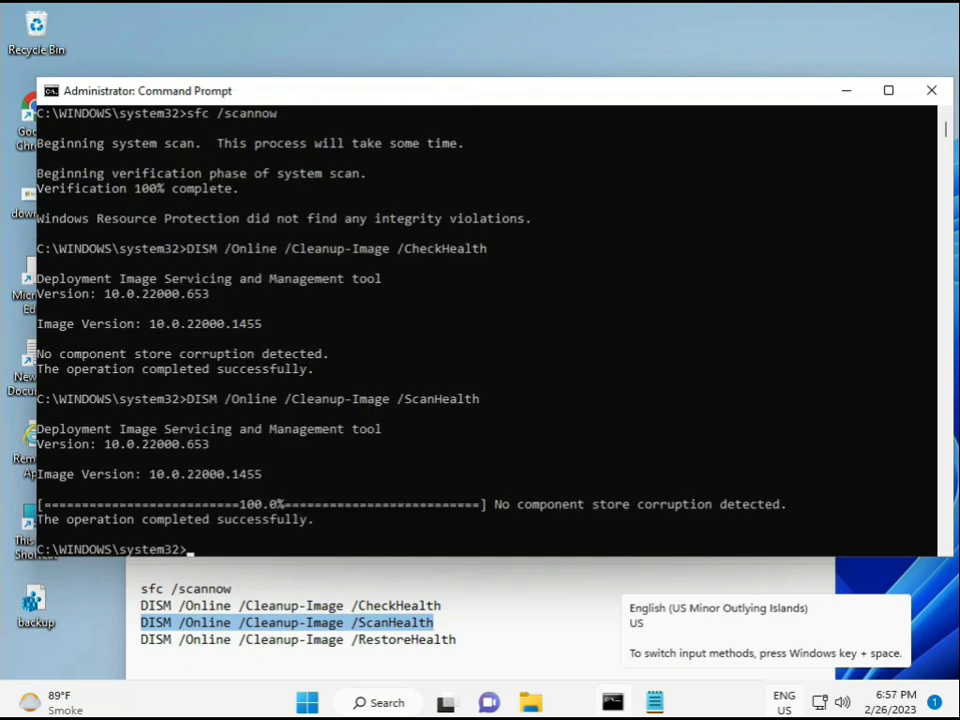
click(216, 520)
drag(224, 529, 315, 523)
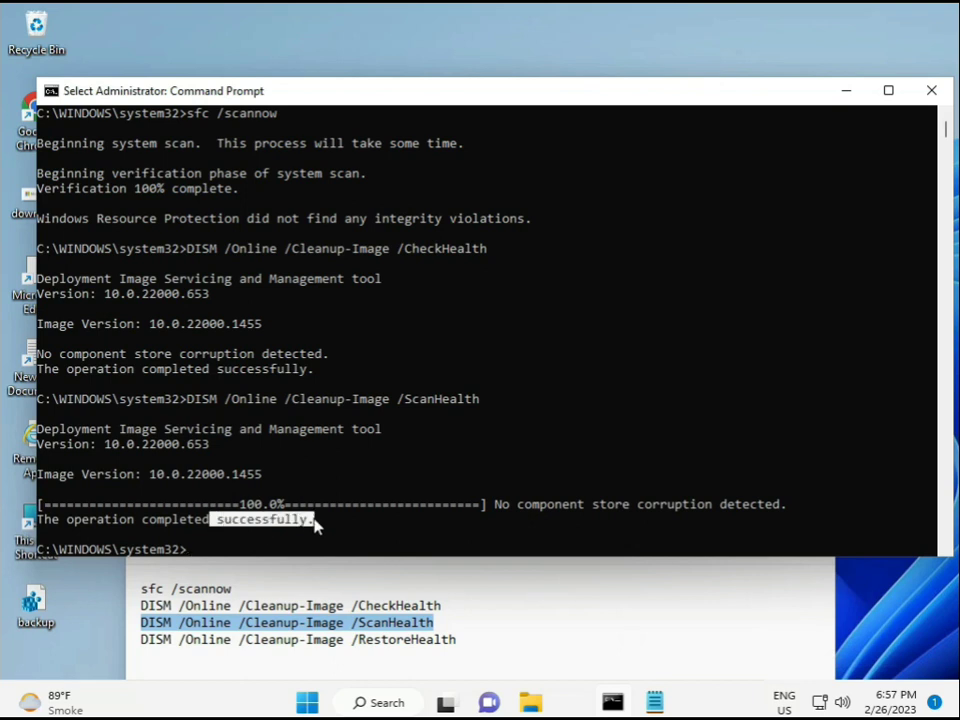
- Copy the command DISM /Online /Cleanup-Image /RestoreHealth from Notepad and paste it at the Command Prompt line
click(229, 643)
triple_click(229, 648)
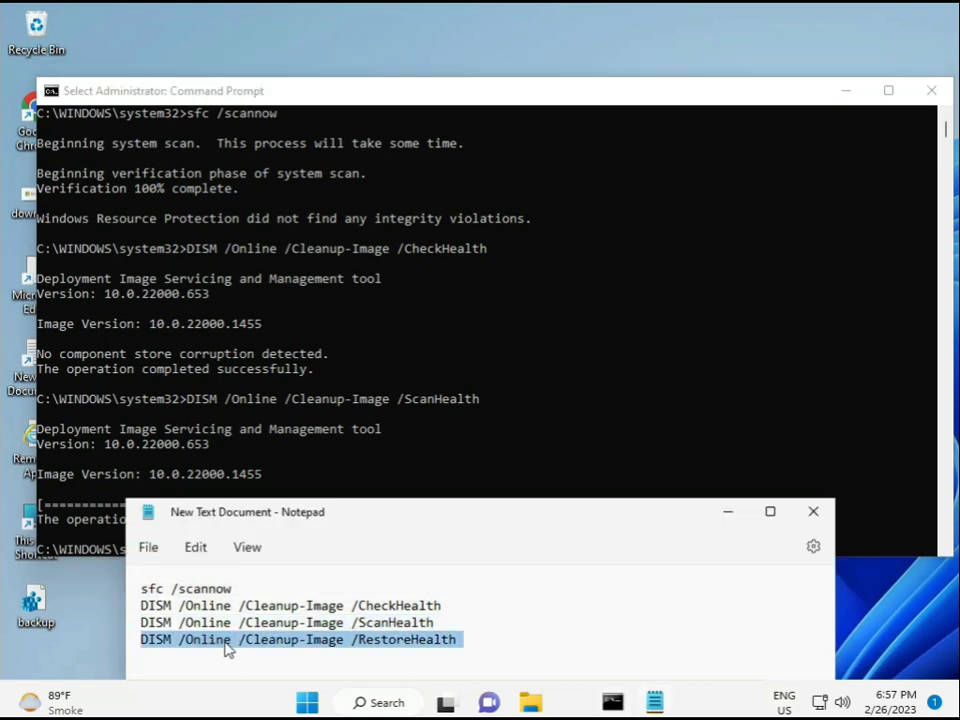
right_click(226, 648)
click(283, 364)
click(255, 490)
click(192, 553)
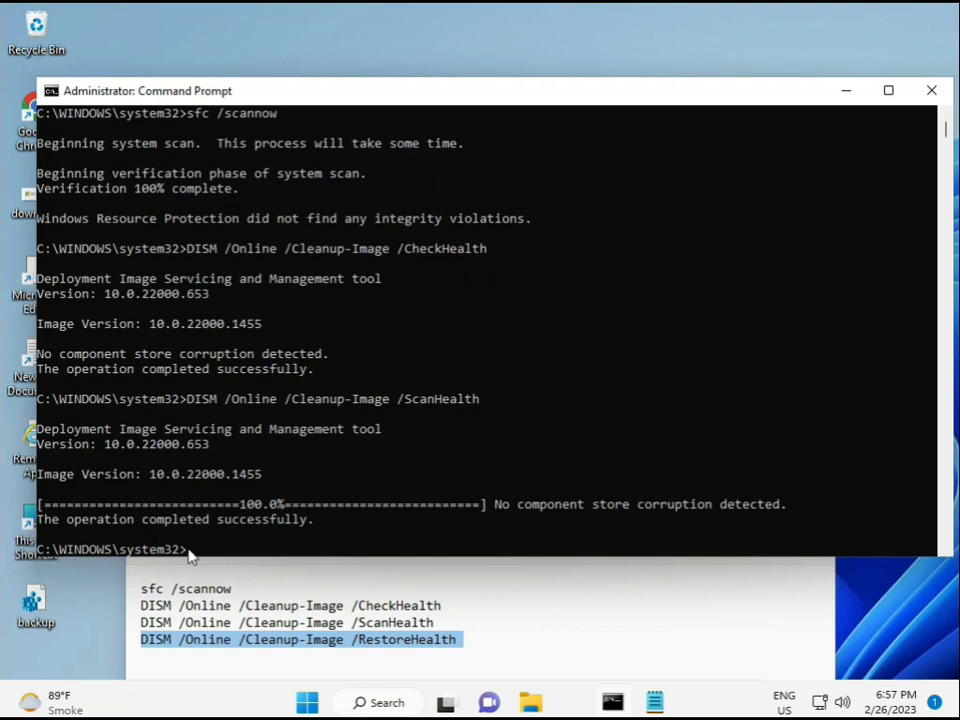
click(192, 553)
click(192, 553)
right_click(192, 553)
- Run the pasted DISM /Online /Cleanup-Image /RestoreHealth command
scroll(590, 460, down, 9)
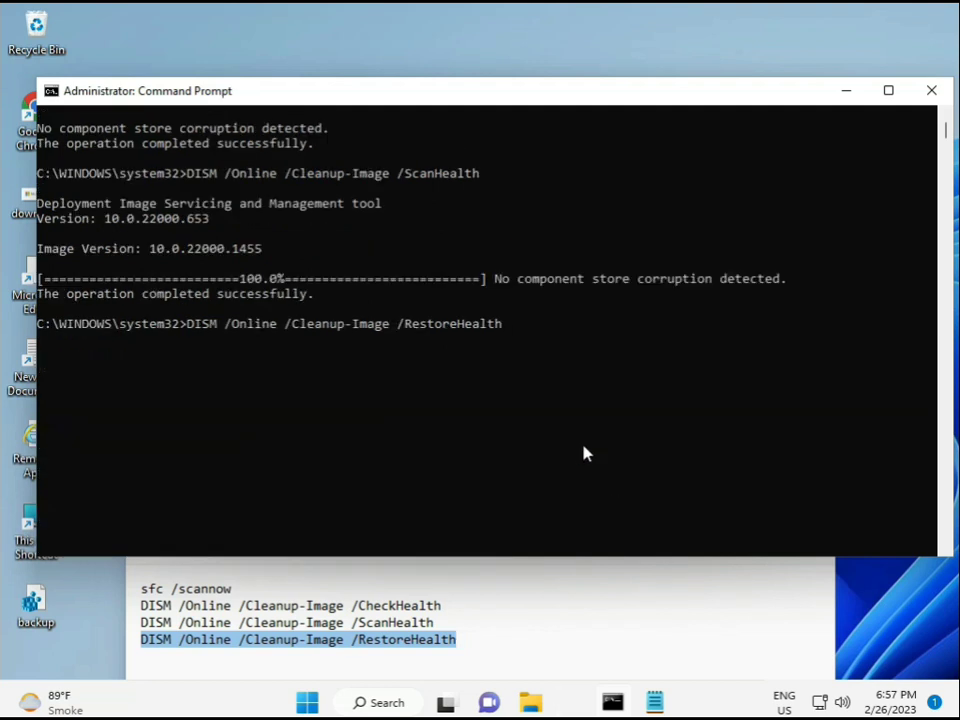
scroll(520, 450, up, 9)
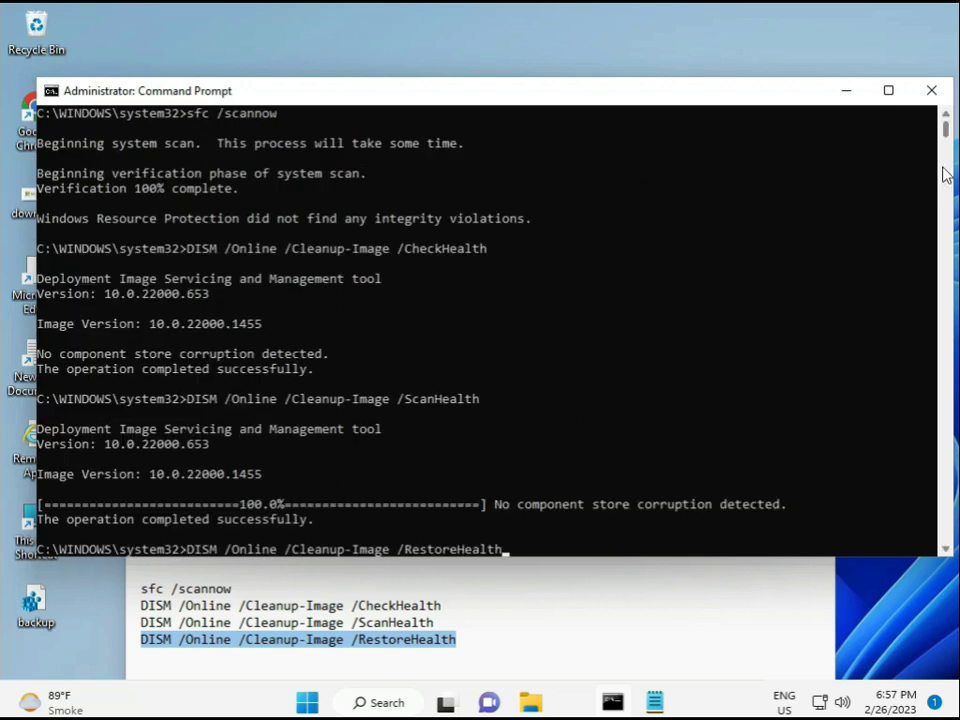
scroll(945, 141, down, 10)
scroll(948, 142, up, 10)
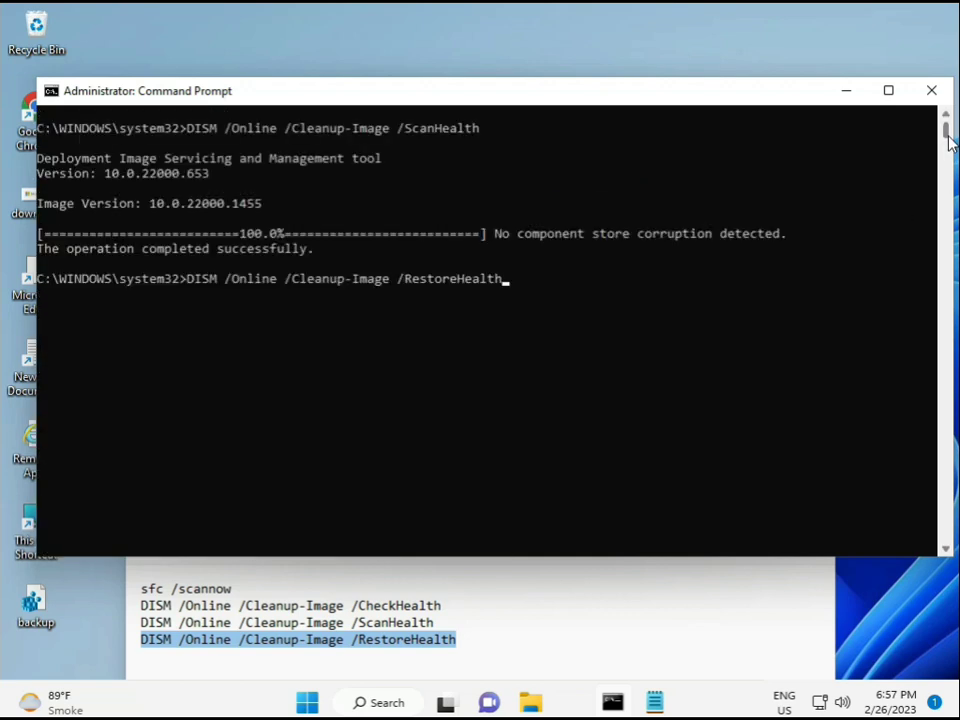
click(190, 280)
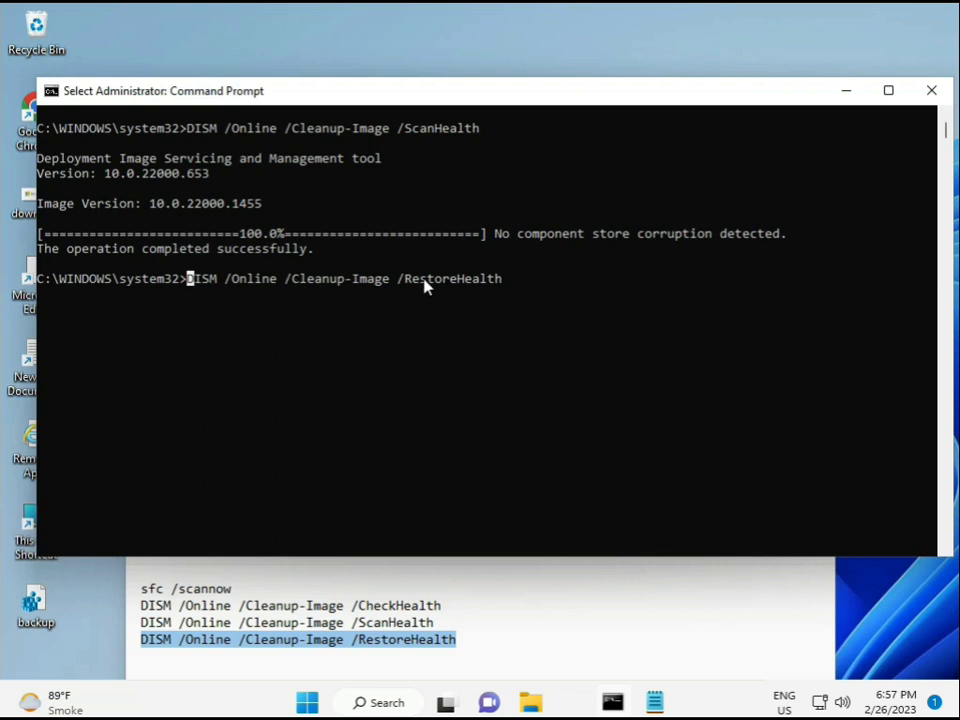
key(Escape)
key(Return)
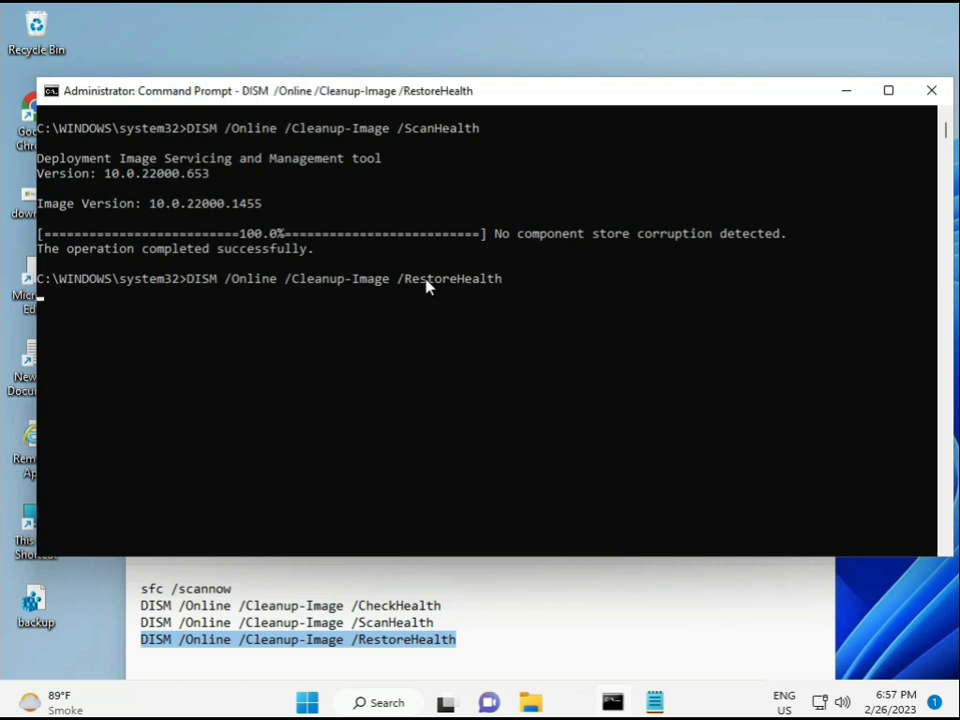